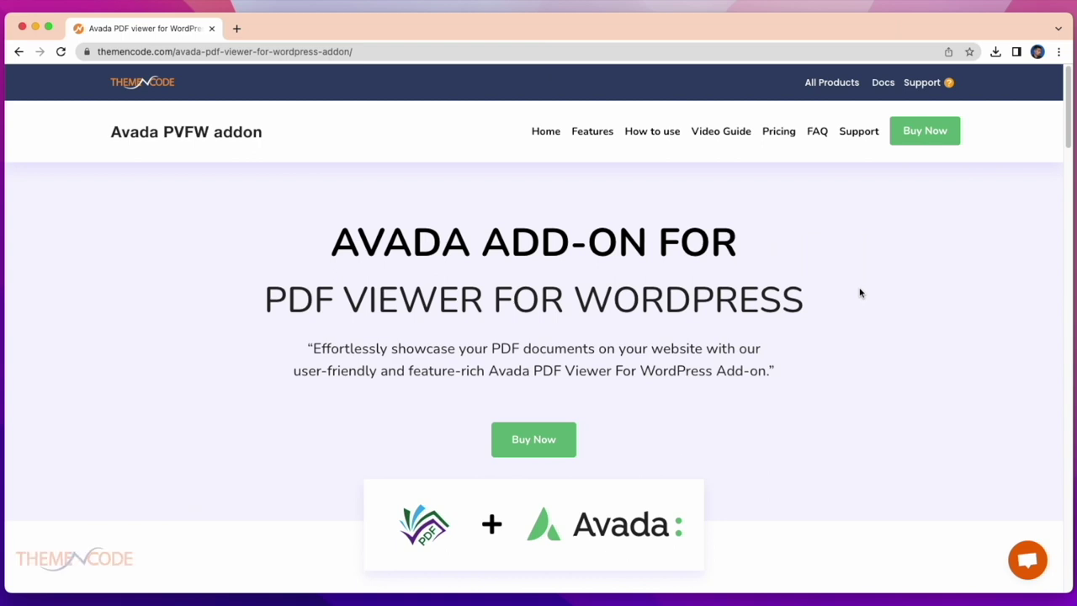
- Scroll down to the HOW TO USE steps and open the PDF Viewer for WordPress product page
scroll(860, 296, down, 1)
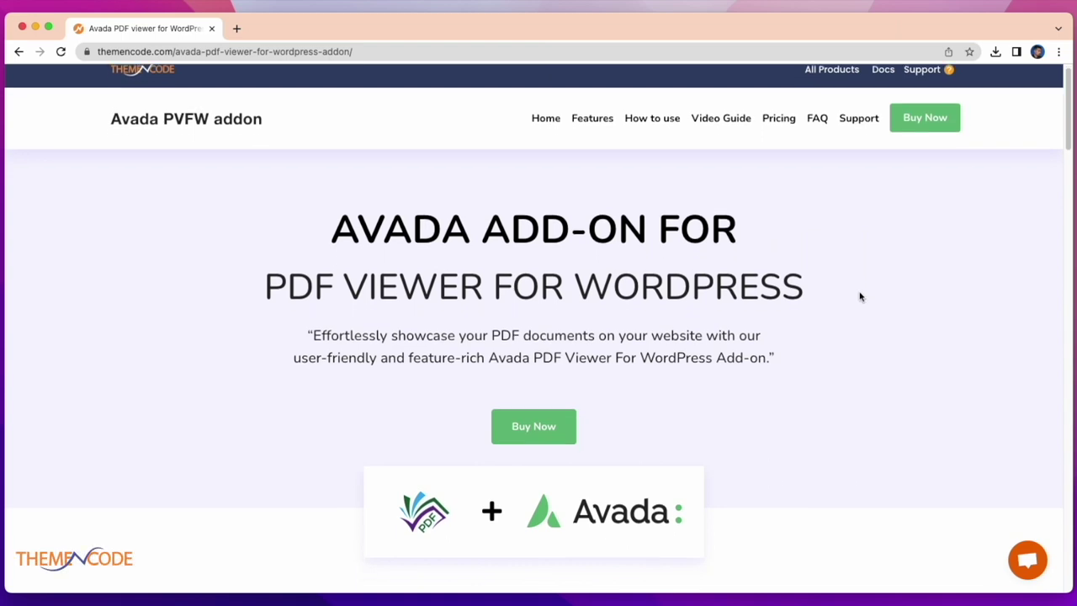
scroll(860, 296, down, 1)
scroll(860, 297, down, 1)
scroll(859, 297, down, 2)
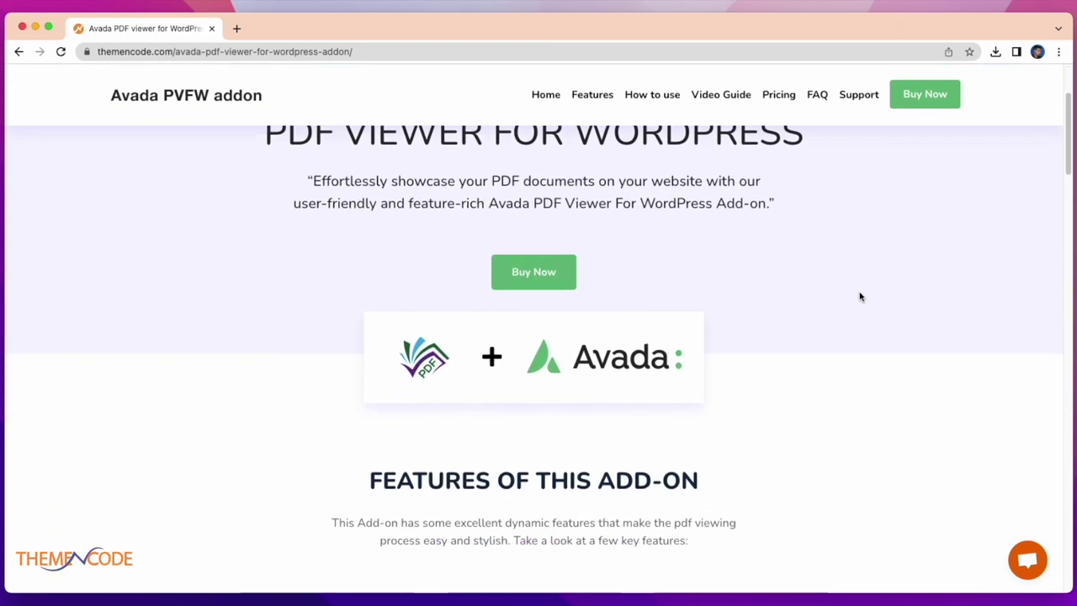
scroll(860, 296, down, 1)
scroll(859, 296, down, 2)
scroll(860, 296, down, 2)
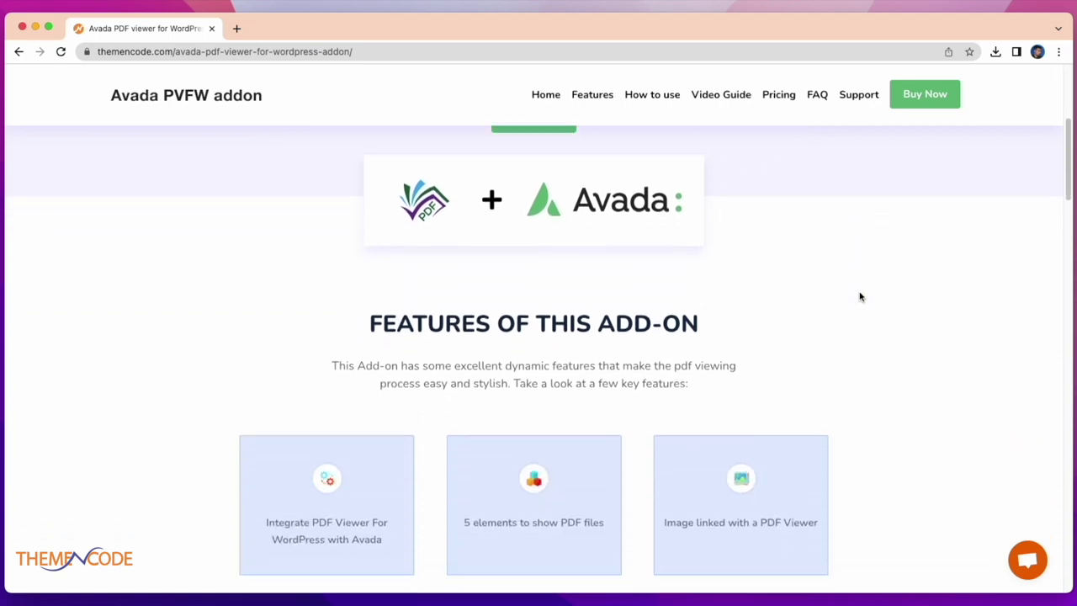
scroll(860, 296, down, 1)
scroll(860, 296, down, 2)
scroll(860, 296, down, 1)
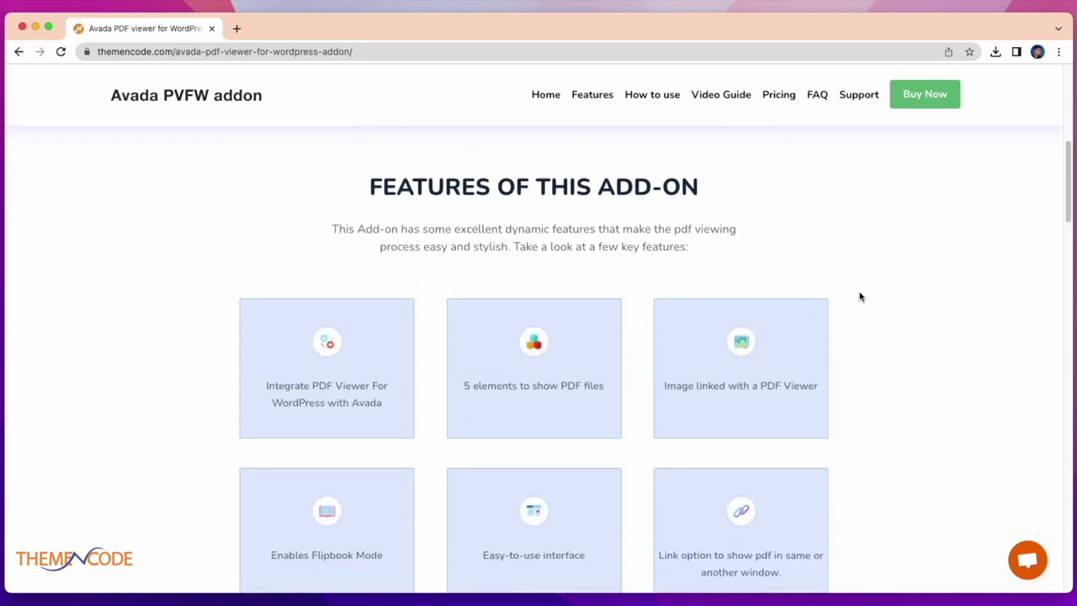
scroll(860, 296, down, 1)
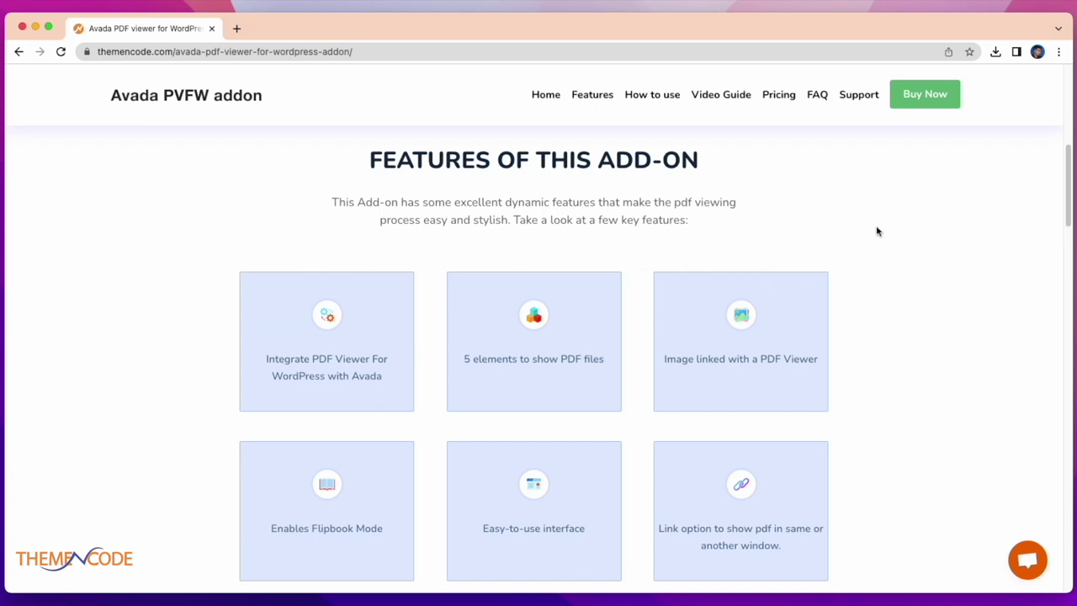
scroll(878, 229, down, 5)
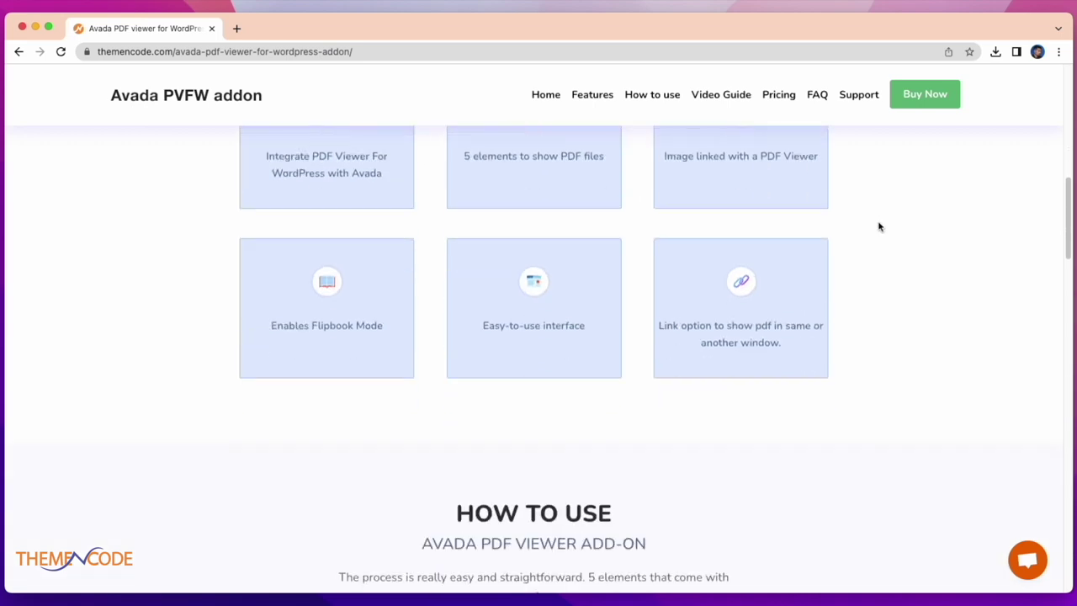
scroll(879, 227, down, 5)
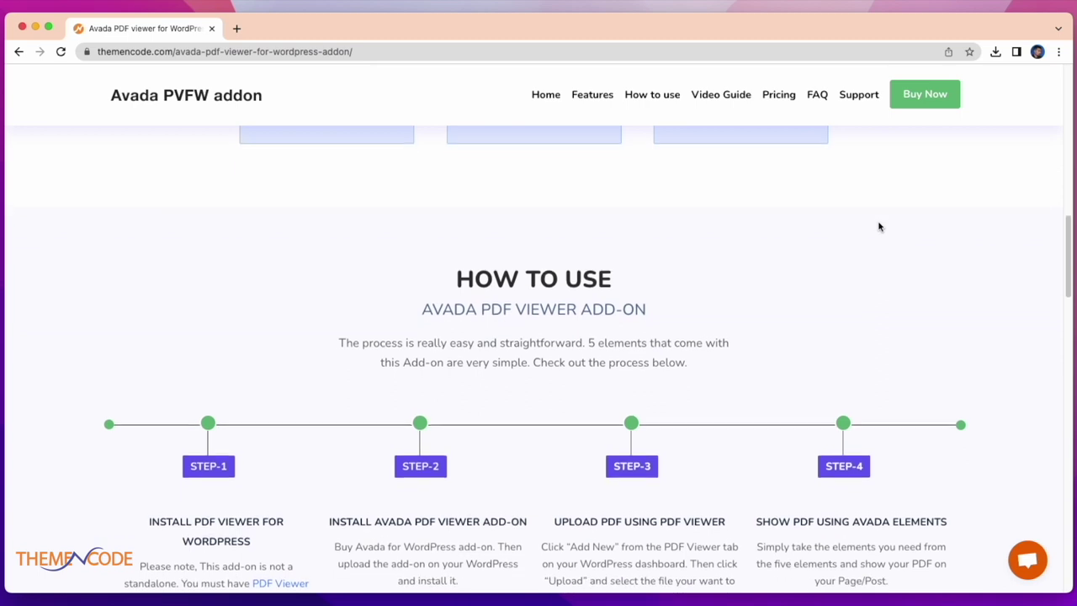
scroll(879, 227, down, 2)
scroll(878, 227, down, 1)
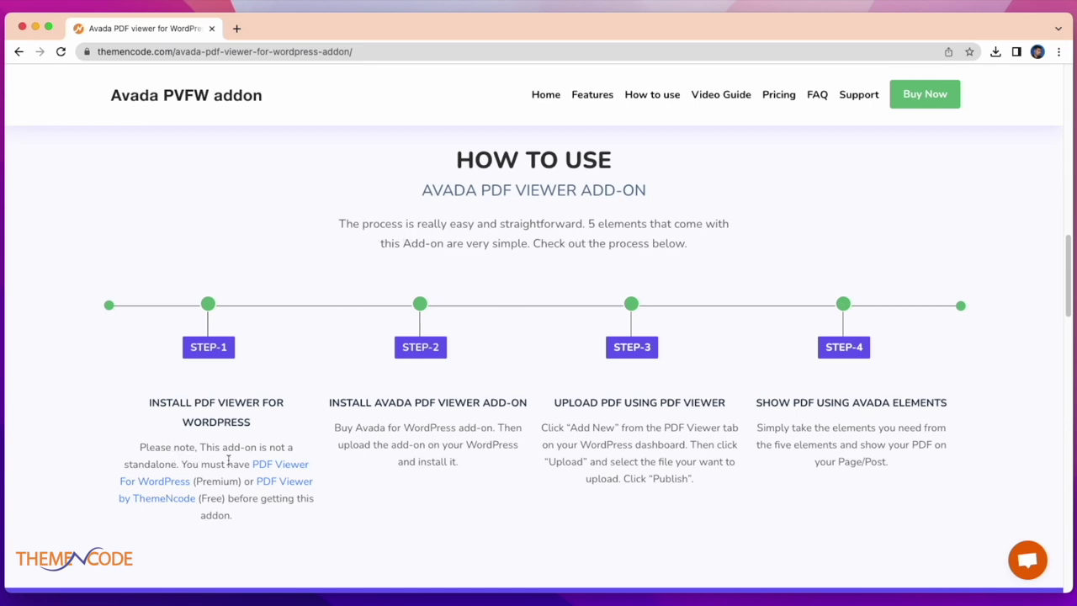
click(178, 488)
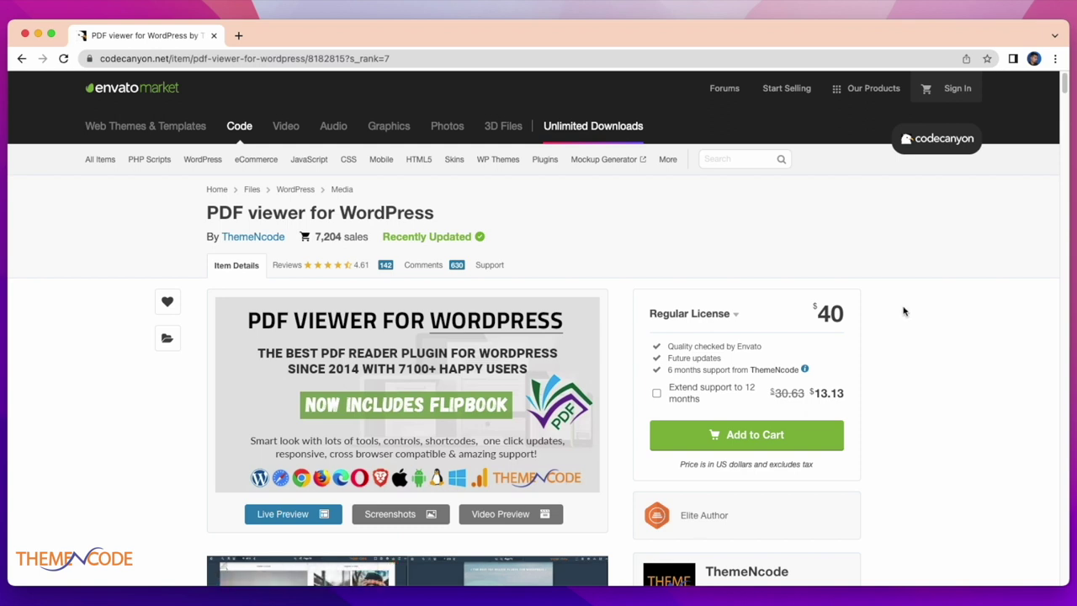
- Open the plugin's live demo preview and flip the FlipBook through several spreads, ending at pages 18–19
scroll(903, 311, down, 1)
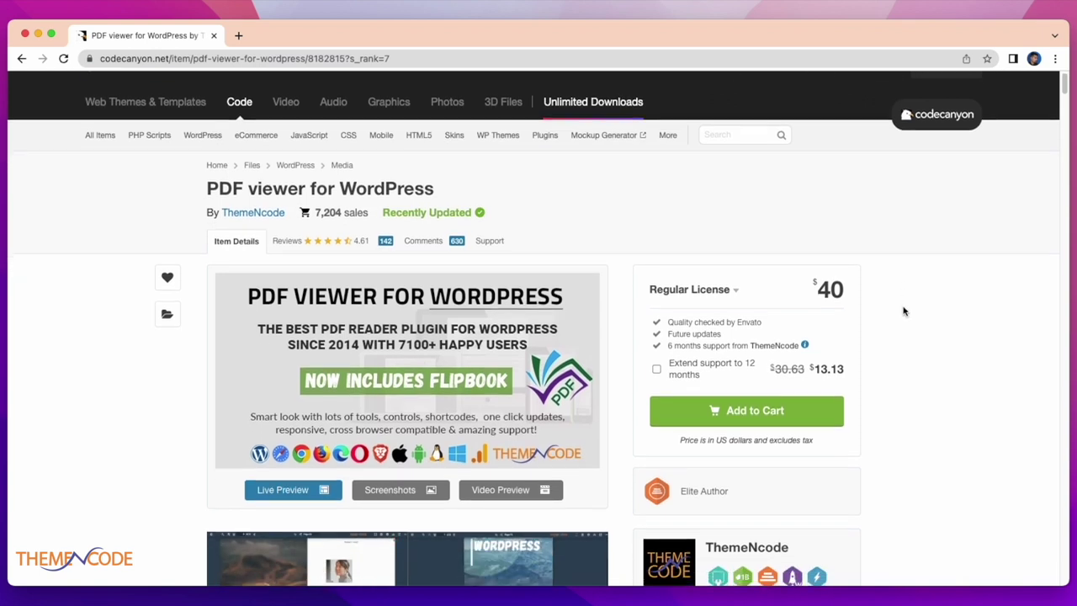
scroll(904, 311, down, 2)
scroll(904, 312, down, 1)
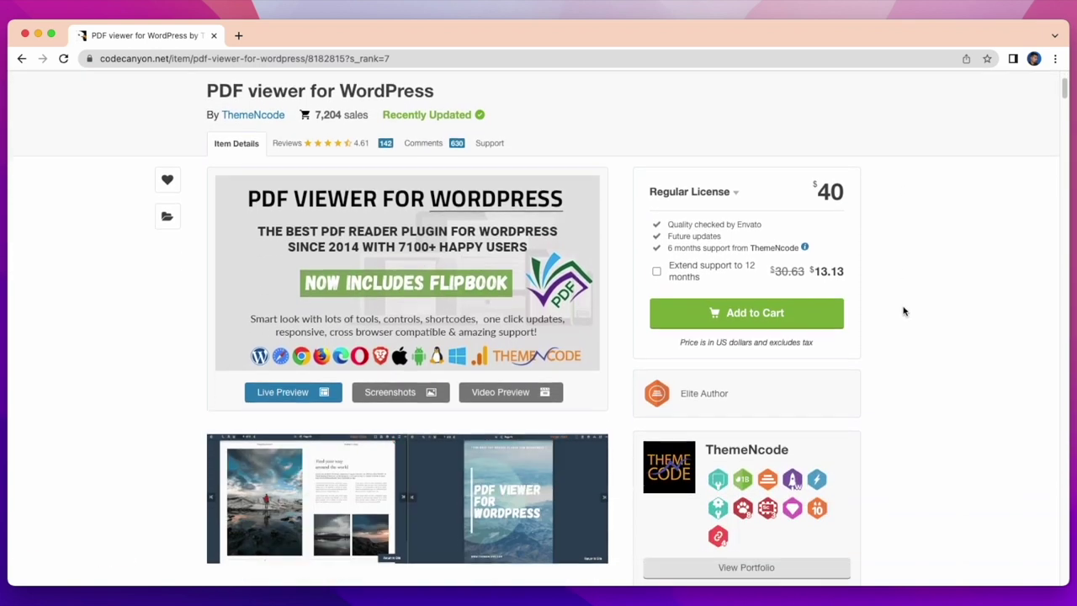
scroll(904, 309, down, 2)
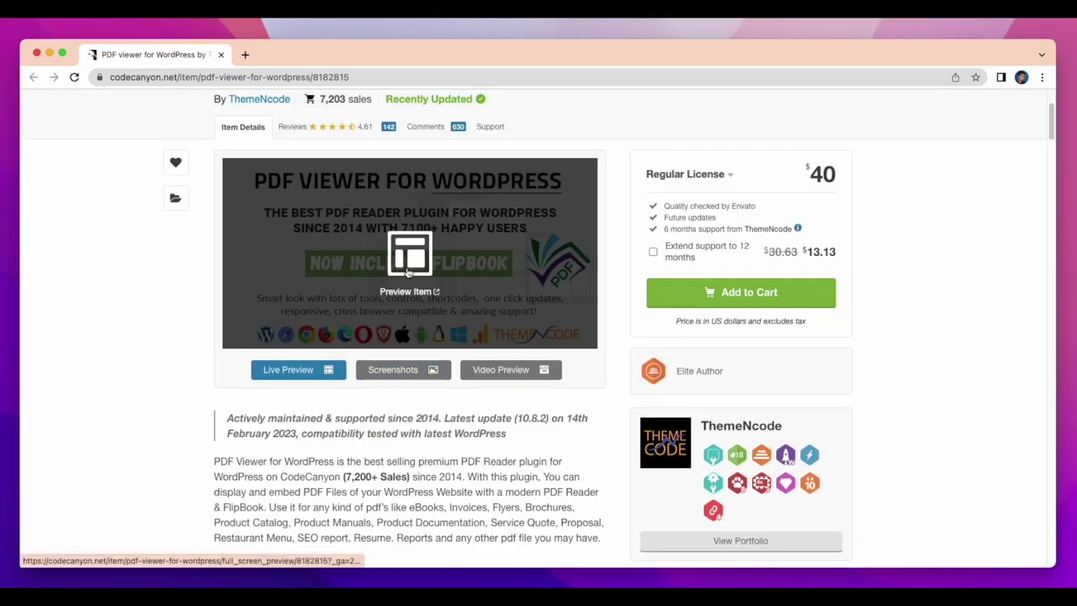
click(408, 269)
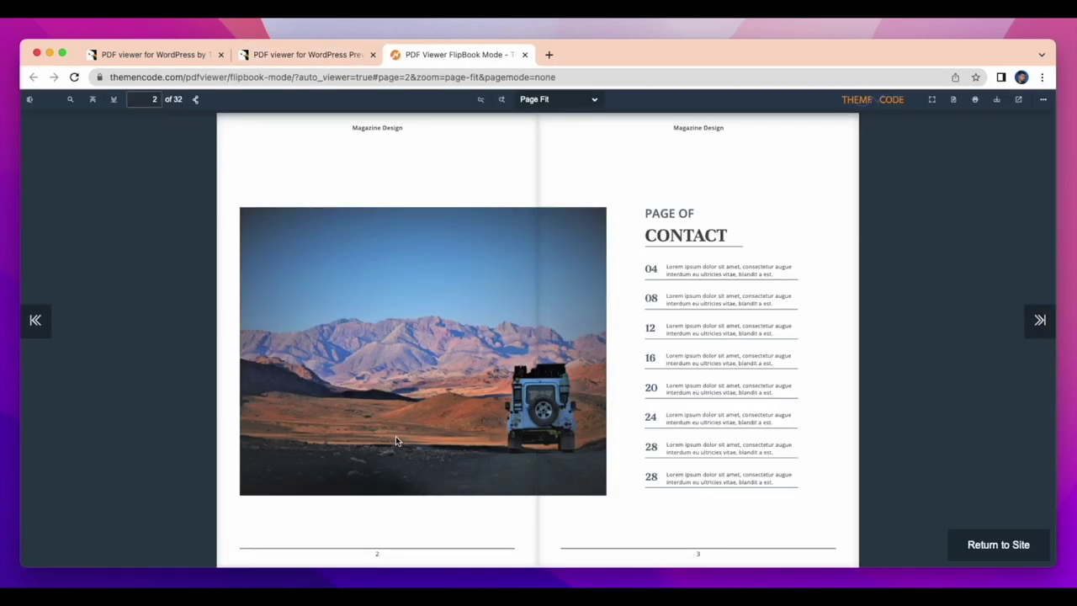
click(846, 126)
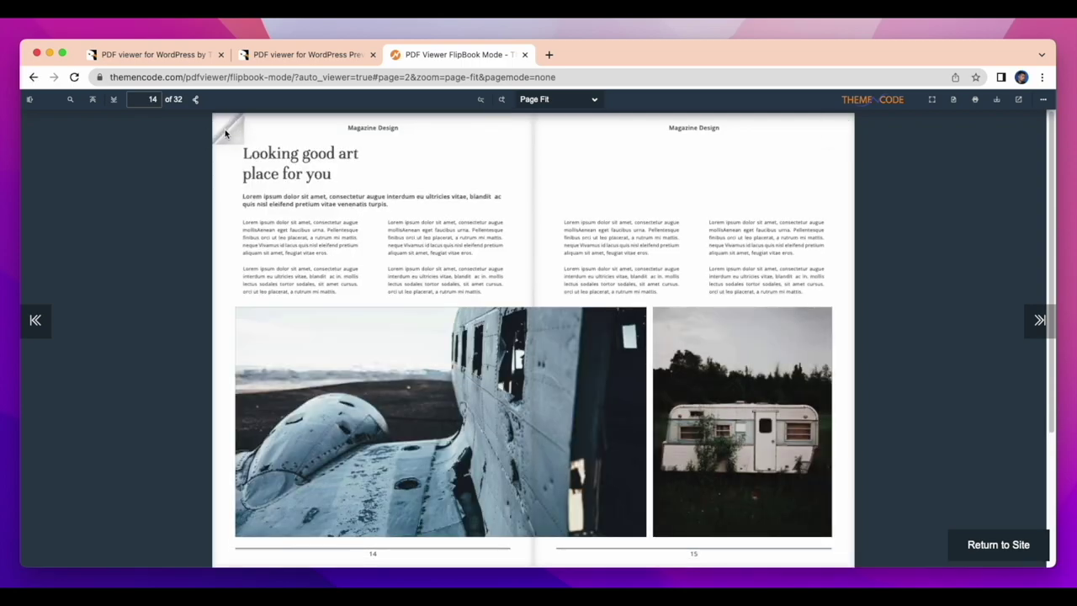
click(225, 133)
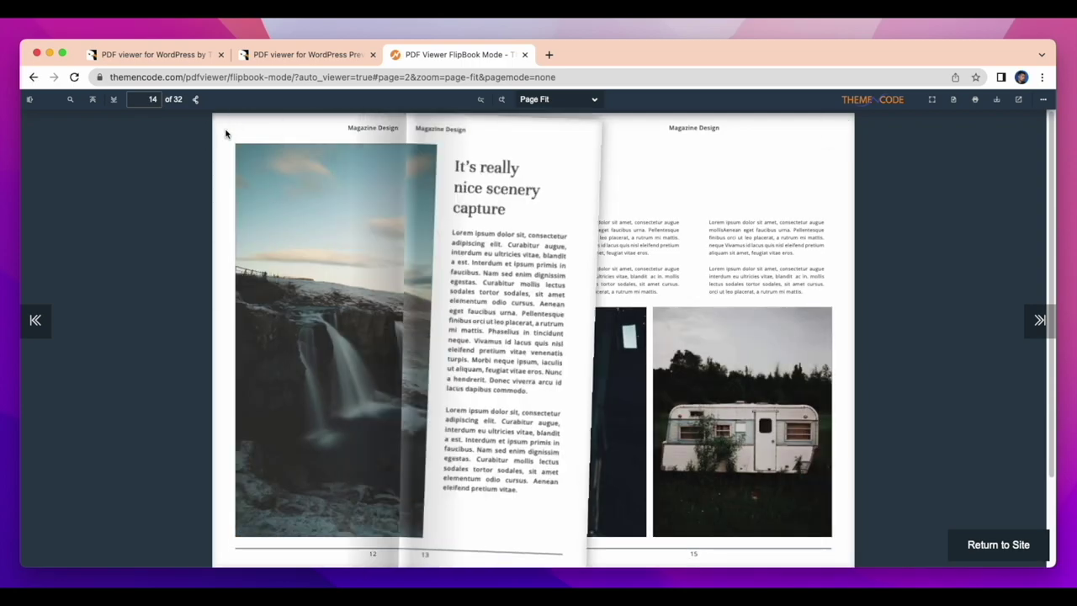
click(1040, 319)
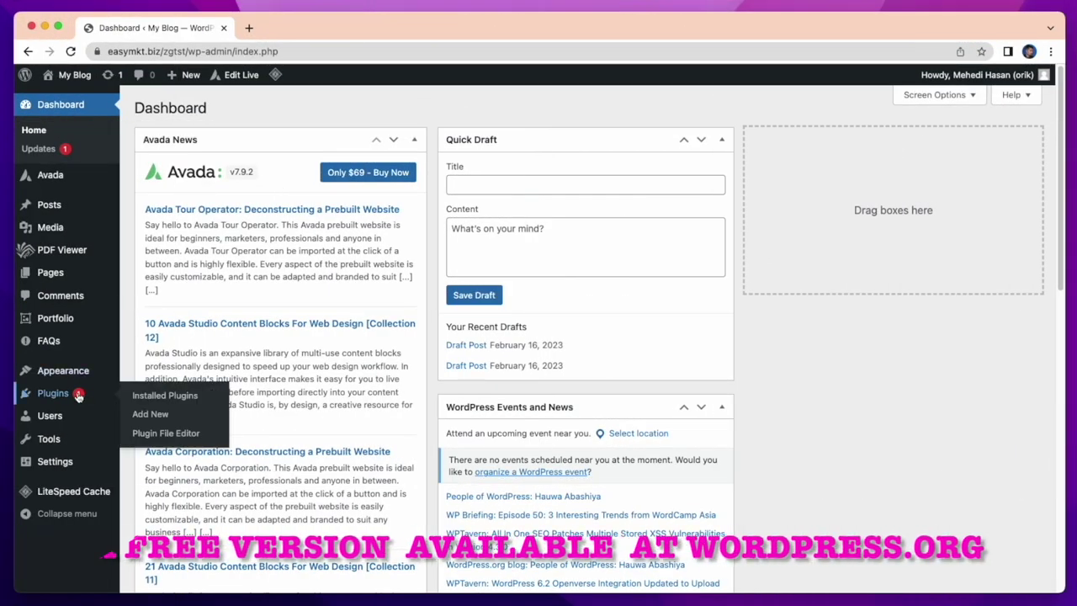
click(134, 401)
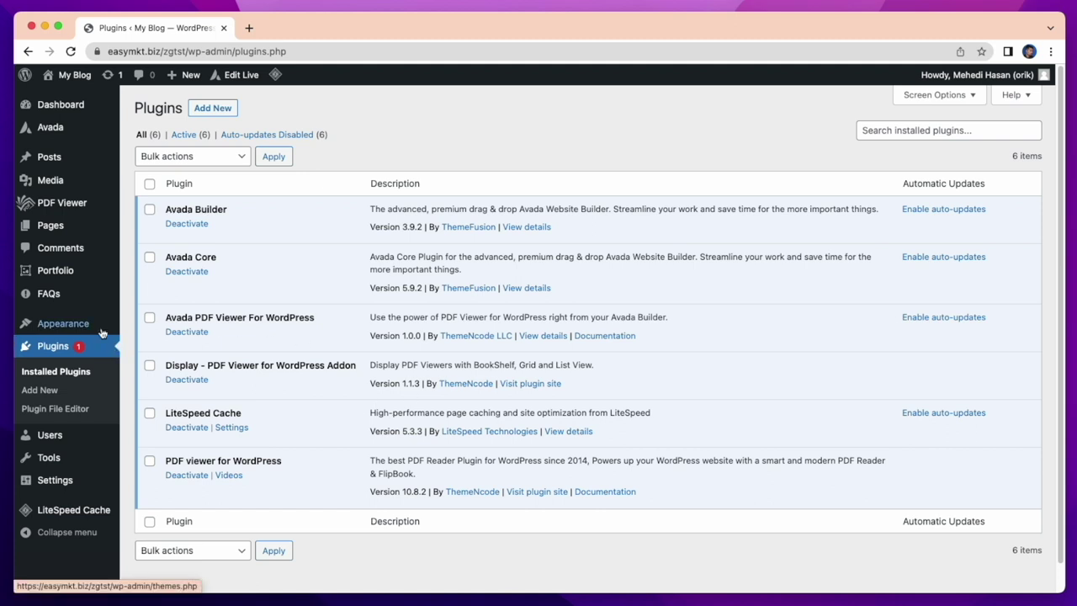
click(207, 113)
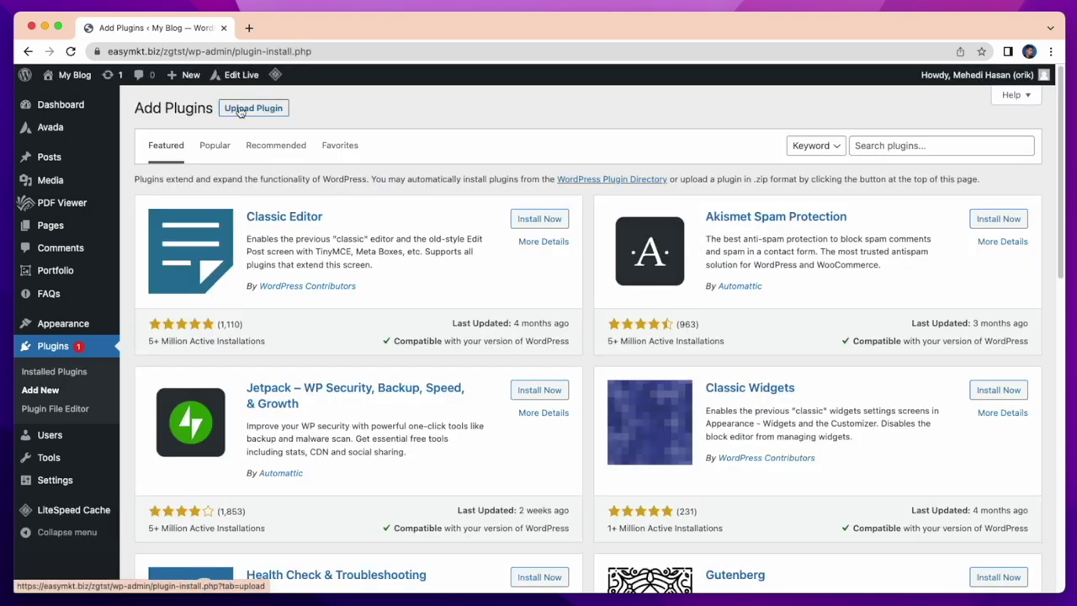
click(240, 112)
click(240, 112)
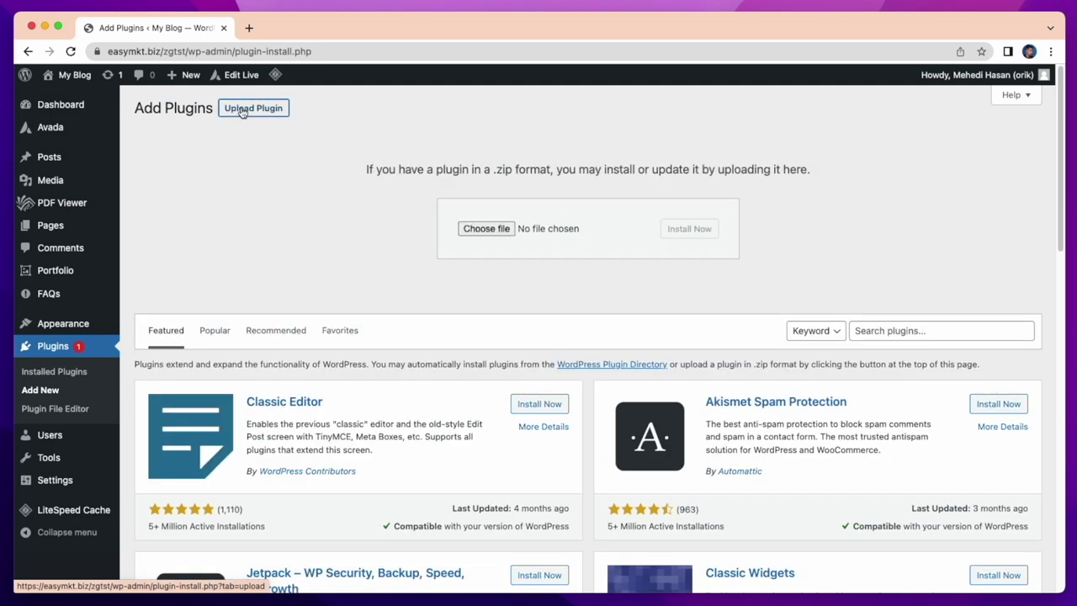
click(473, 230)
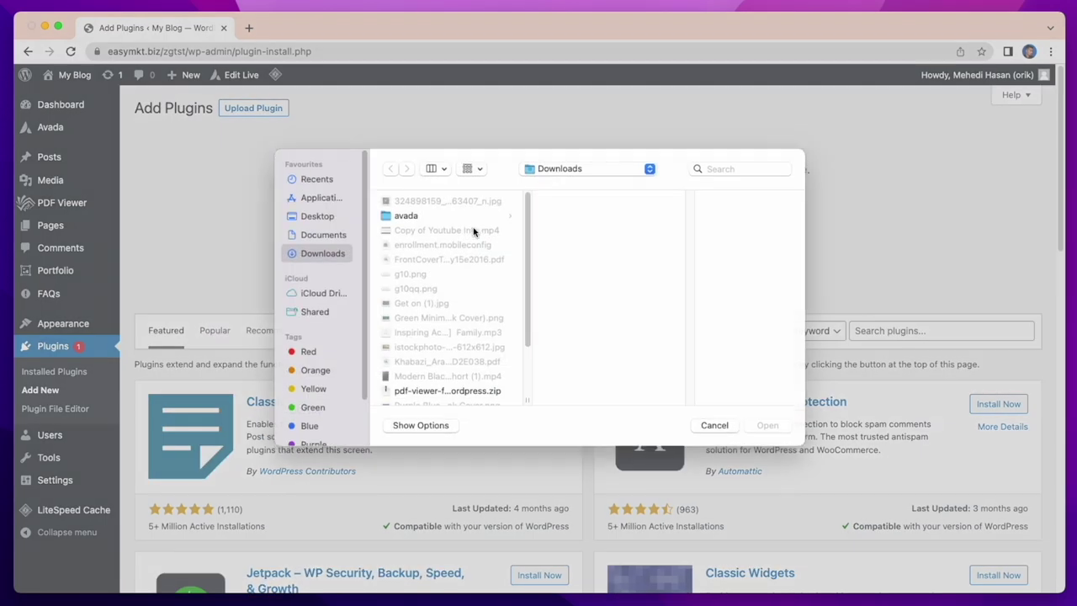
click(406, 223)
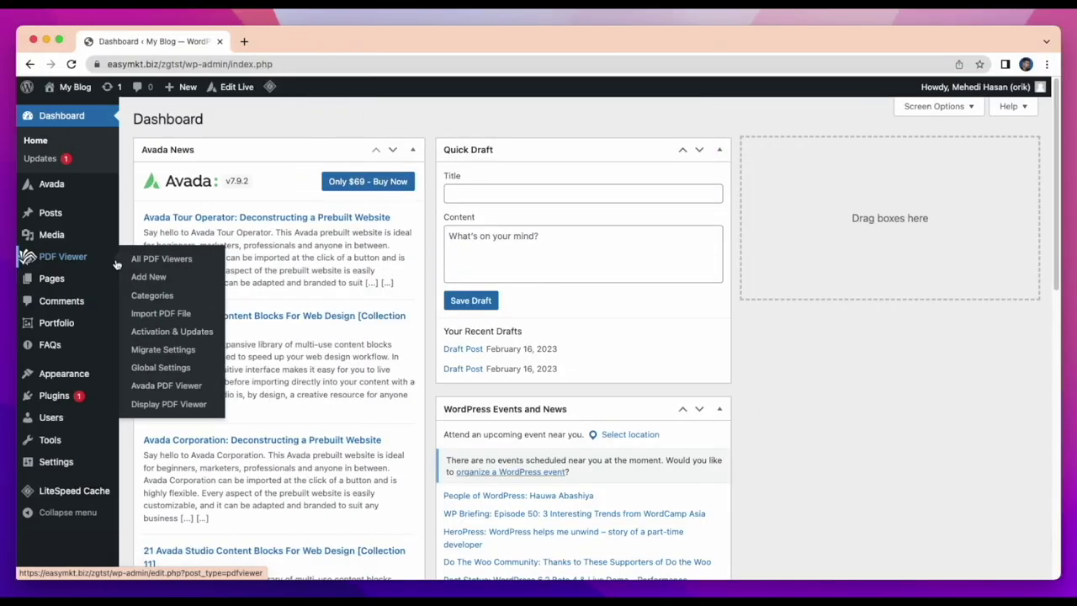
- Add a new page titled 'Avada addon' and open it in the Avada Live Builder
click(151, 301)
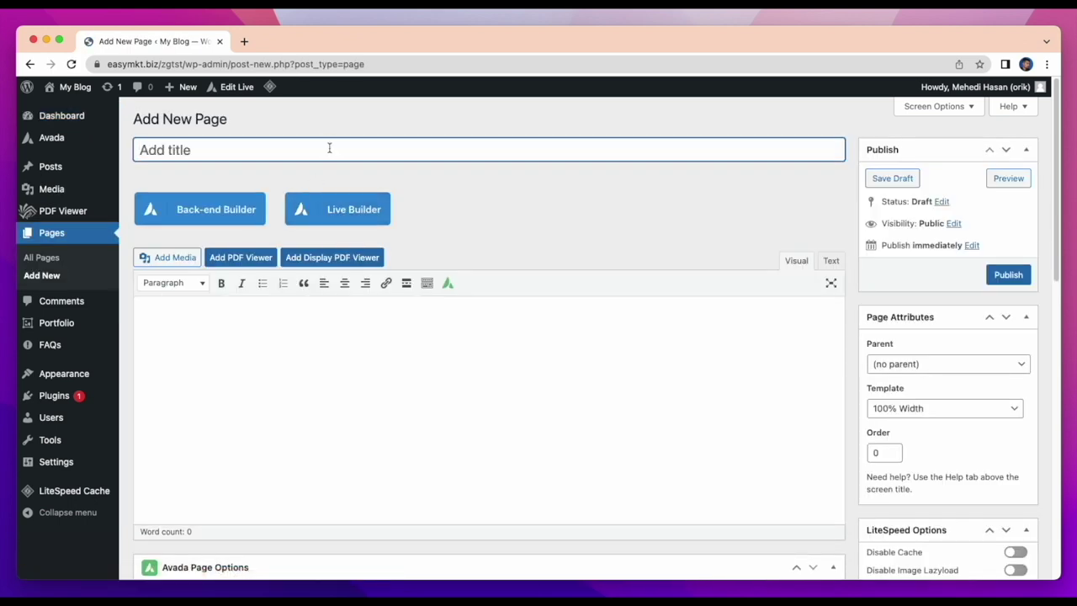
text(Avada a)
text(ddon)
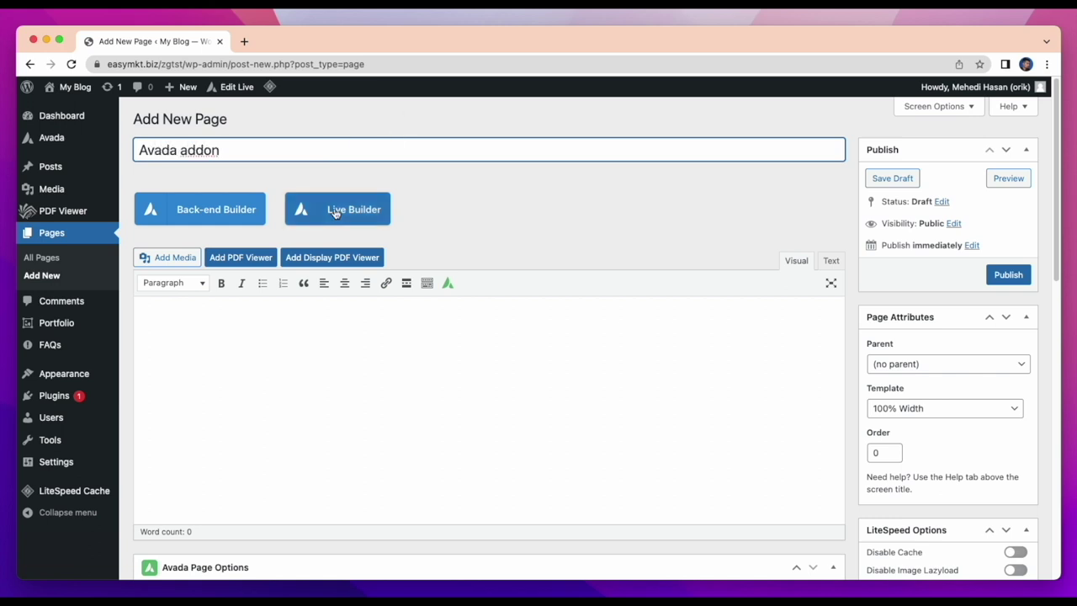
click(360, 211)
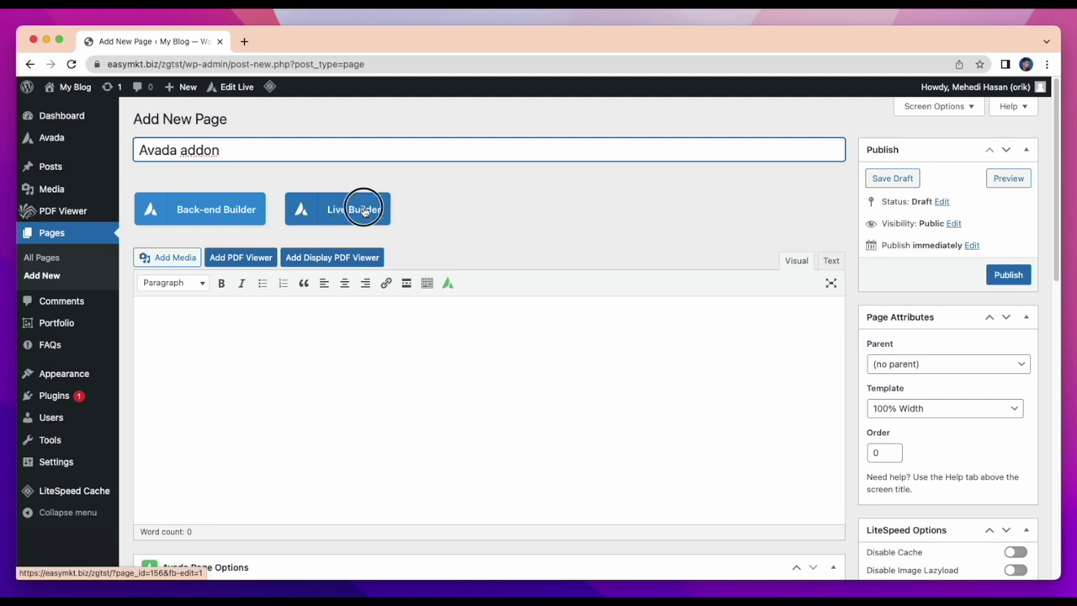
click(653, 152)
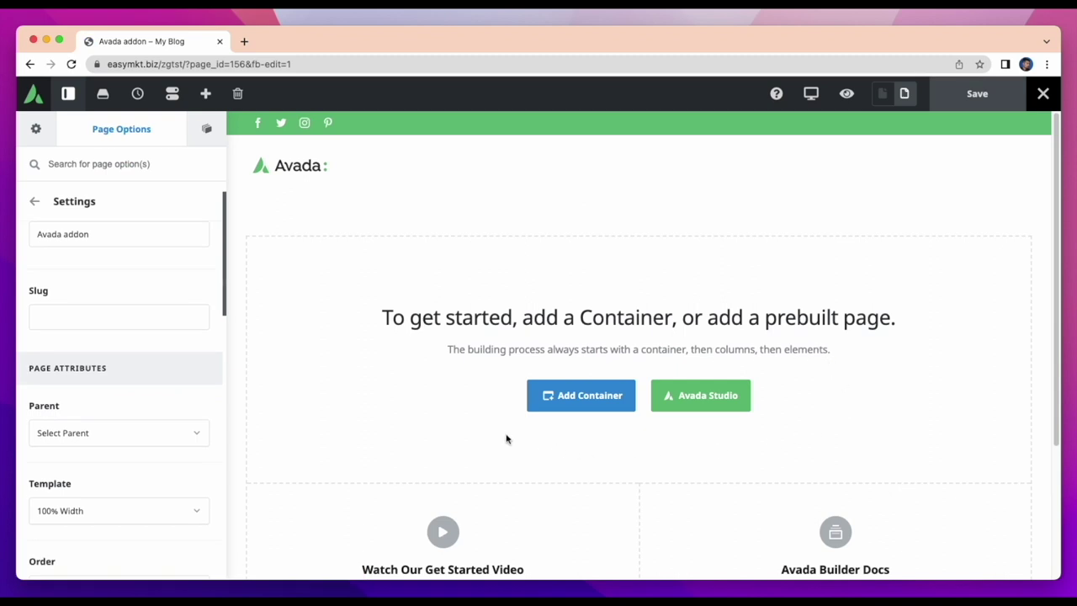
- Add a single full-width container and filter the element list by 'pdf'
click(579, 395)
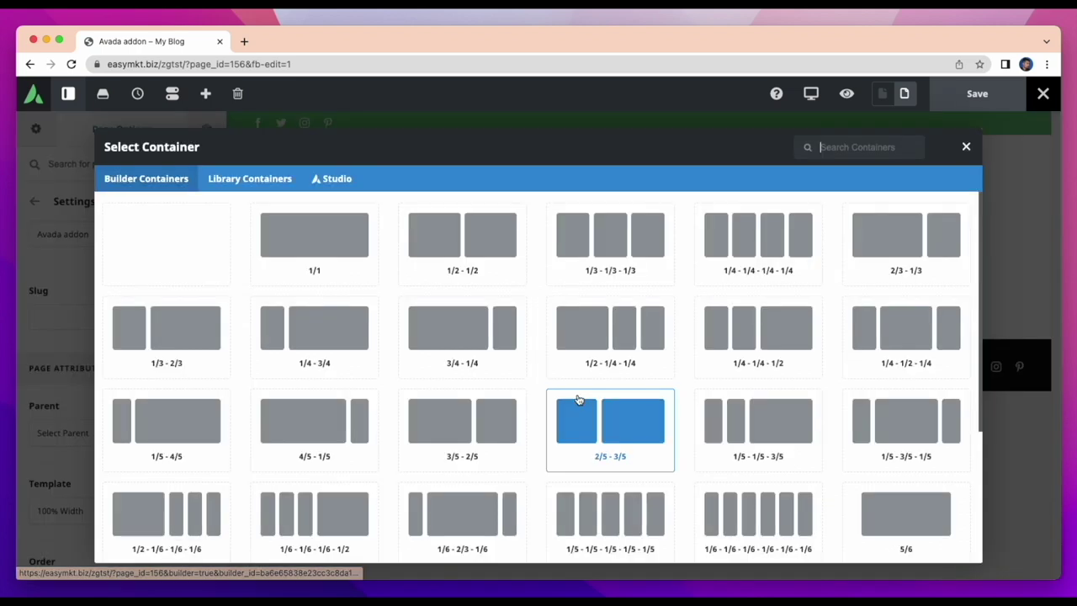
click(336, 253)
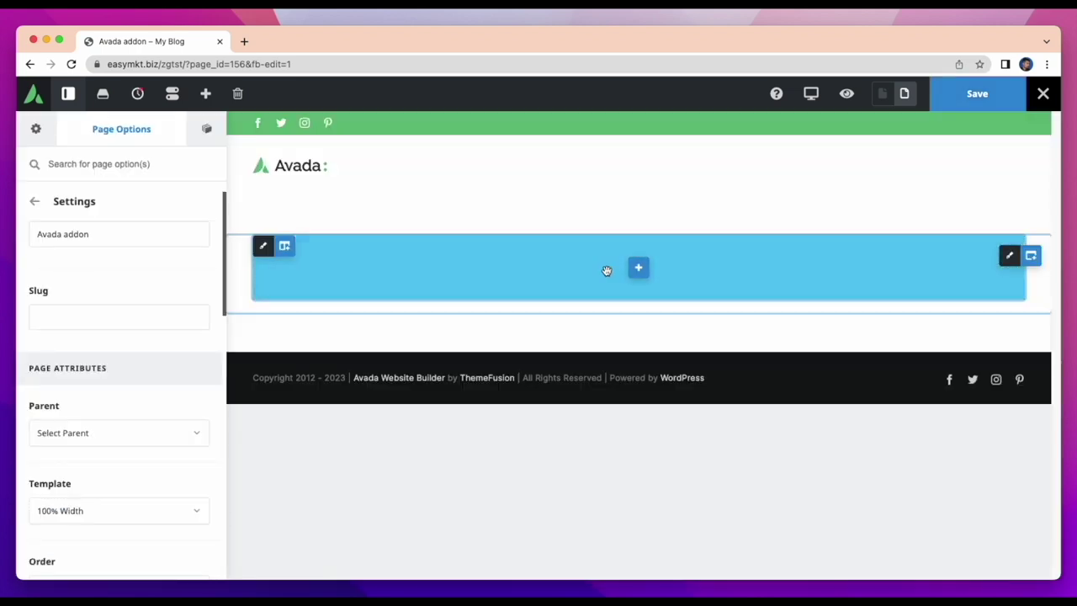
click(639, 268)
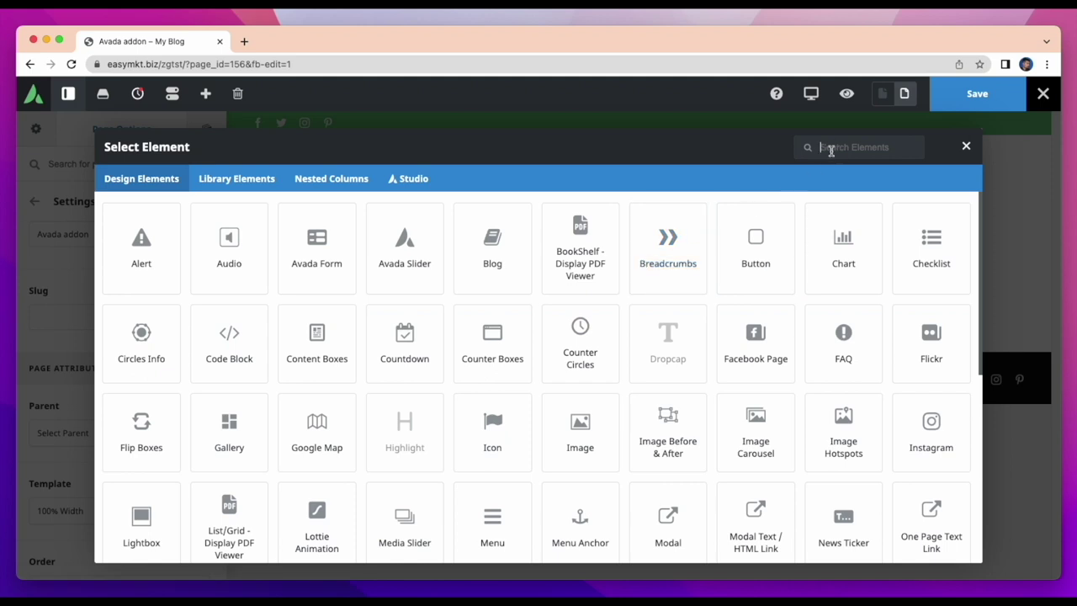
text(pdf)
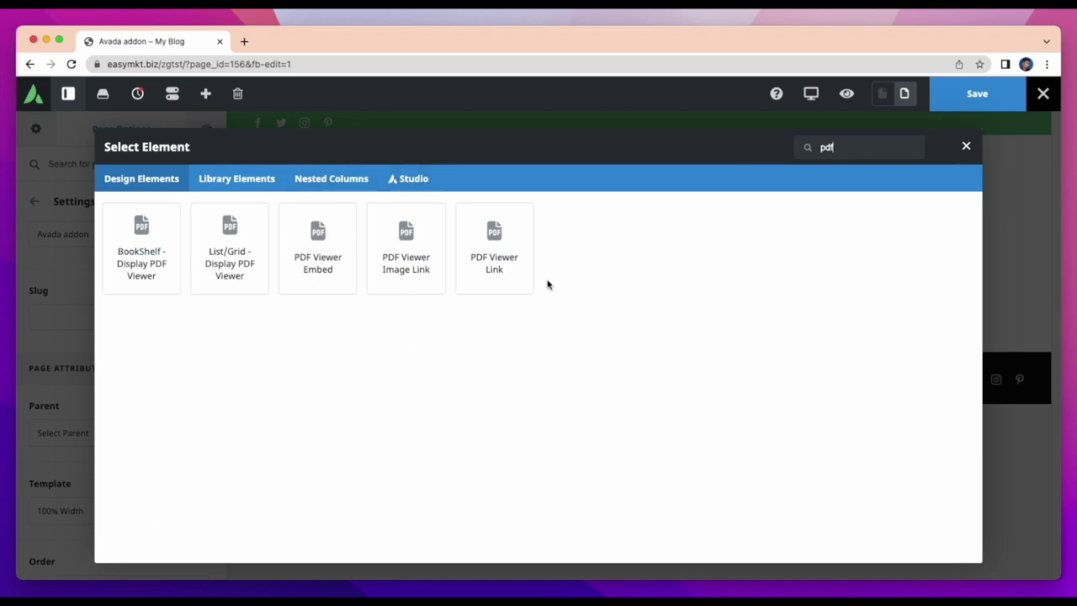
- Insert a PDF Viewer Embed element and select the Hill Alone PDF for it
click(343, 293)
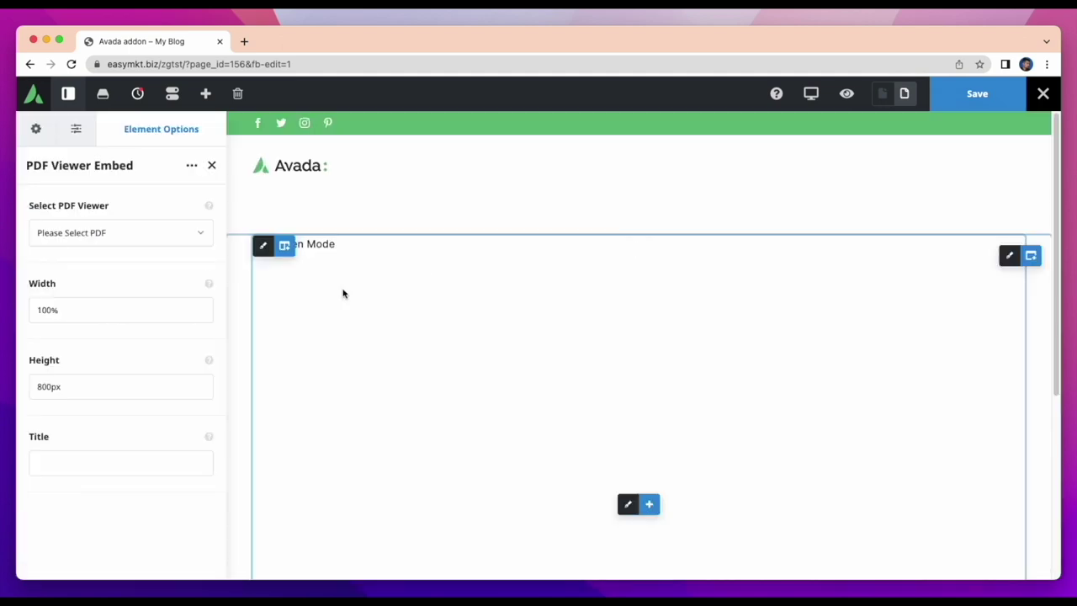
scroll(724, 336, down, 3)
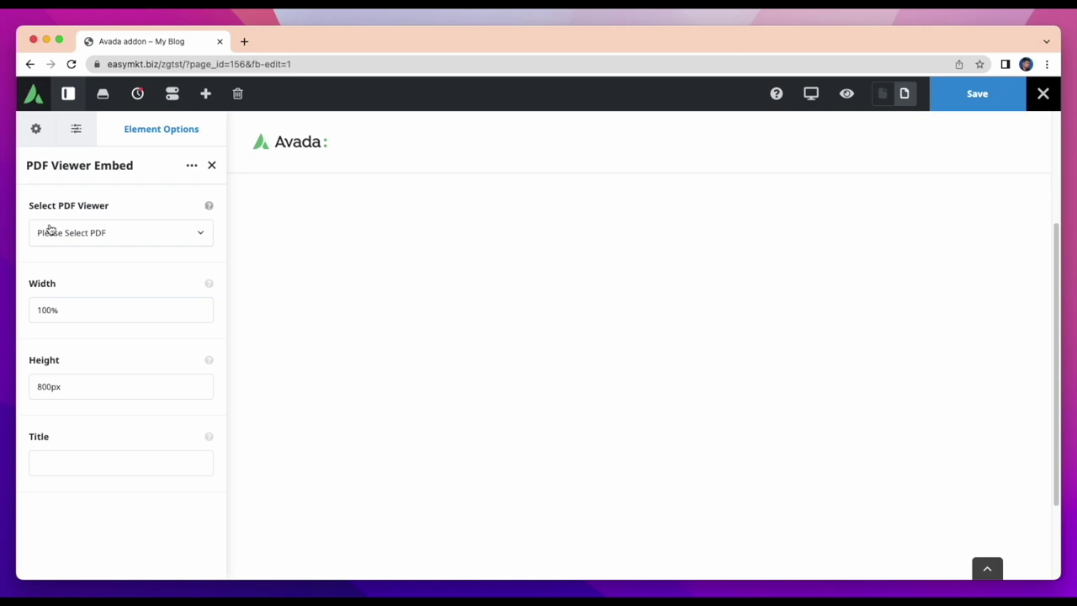
click(198, 237)
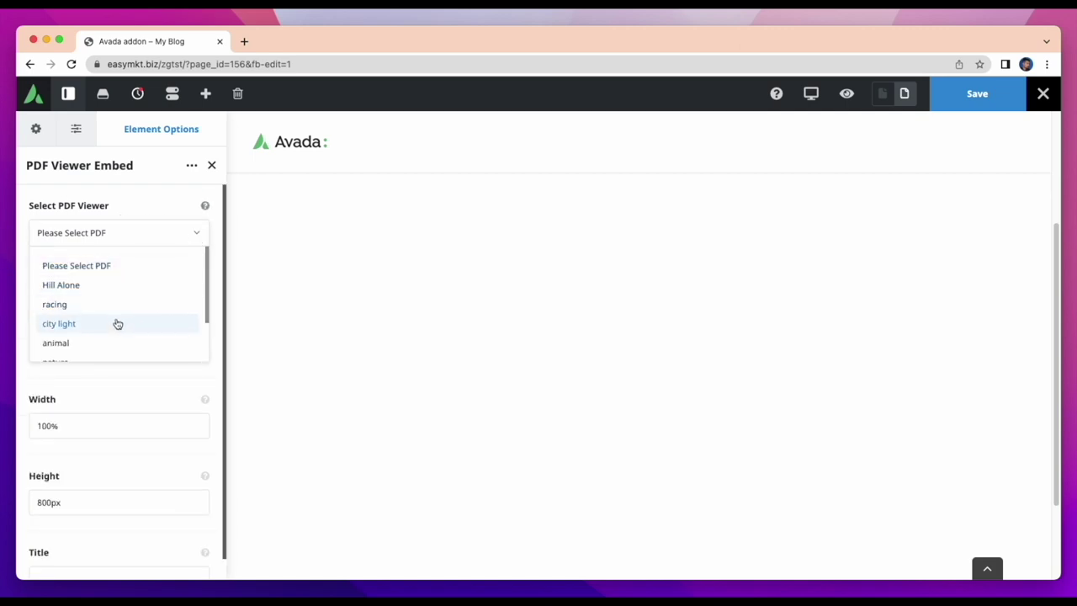
scroll(111, 337, down, 1)
scroll(113, 337, down, 1)
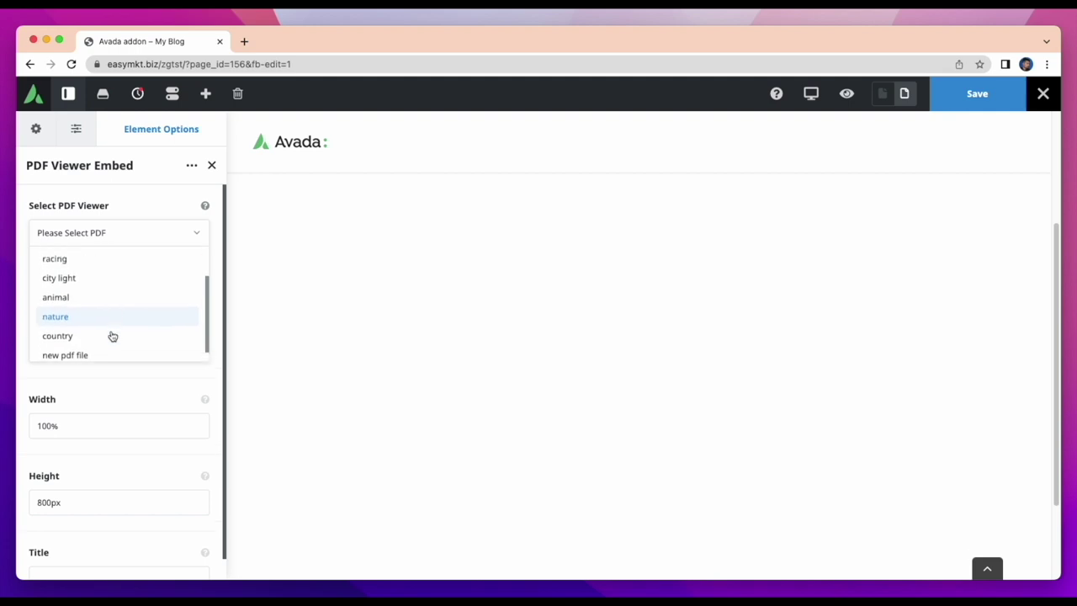
scroll(112, 336, up, 2)
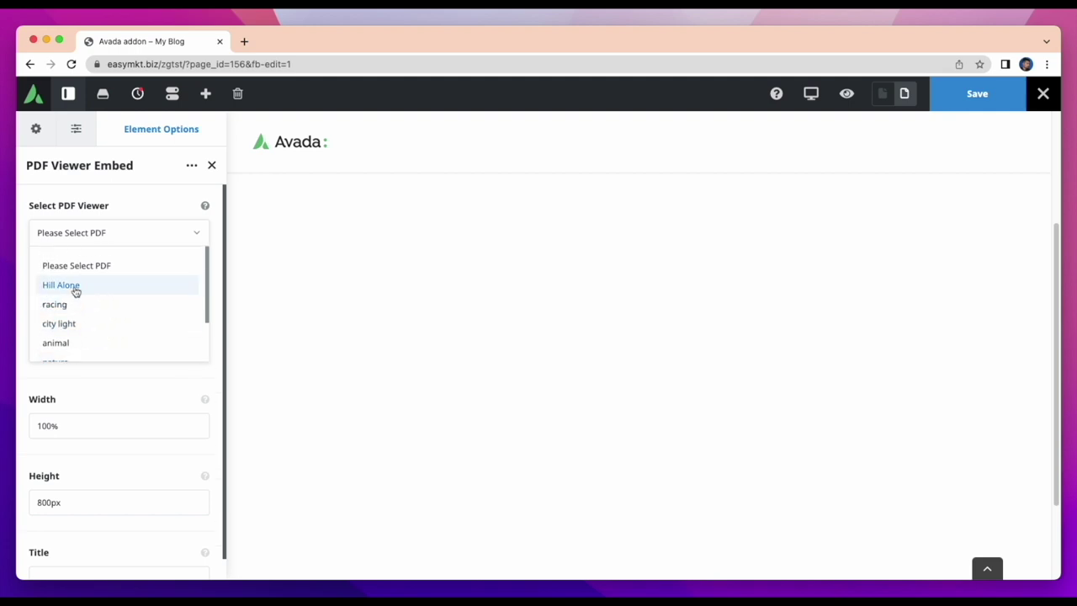
click(74, 287)
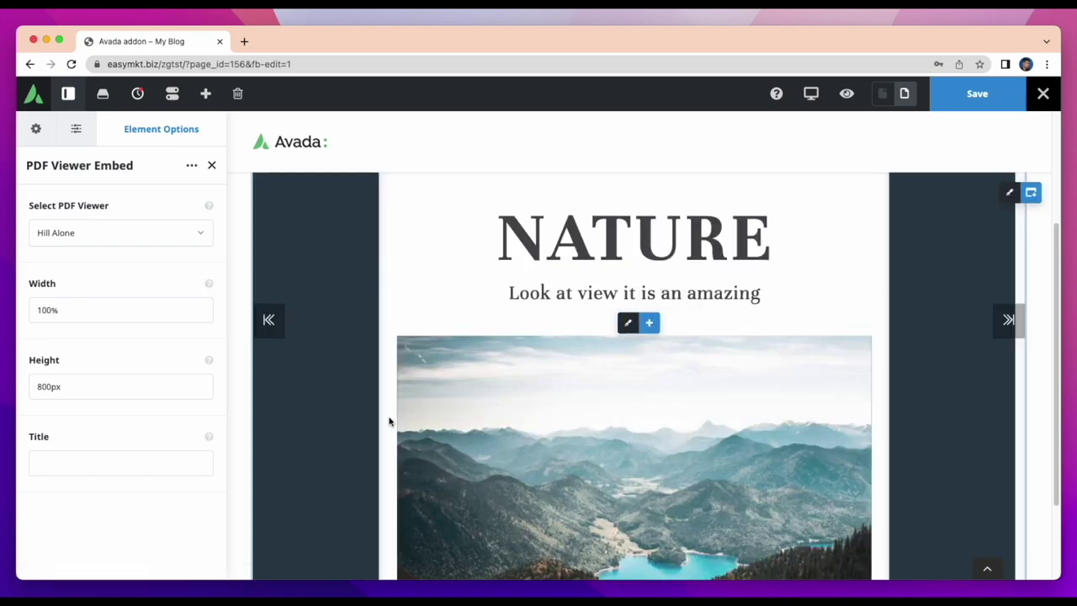
- In a new tab, add a new PDF viewer under All PDF Viewers titled 'new pdf file'
click(244, 42)
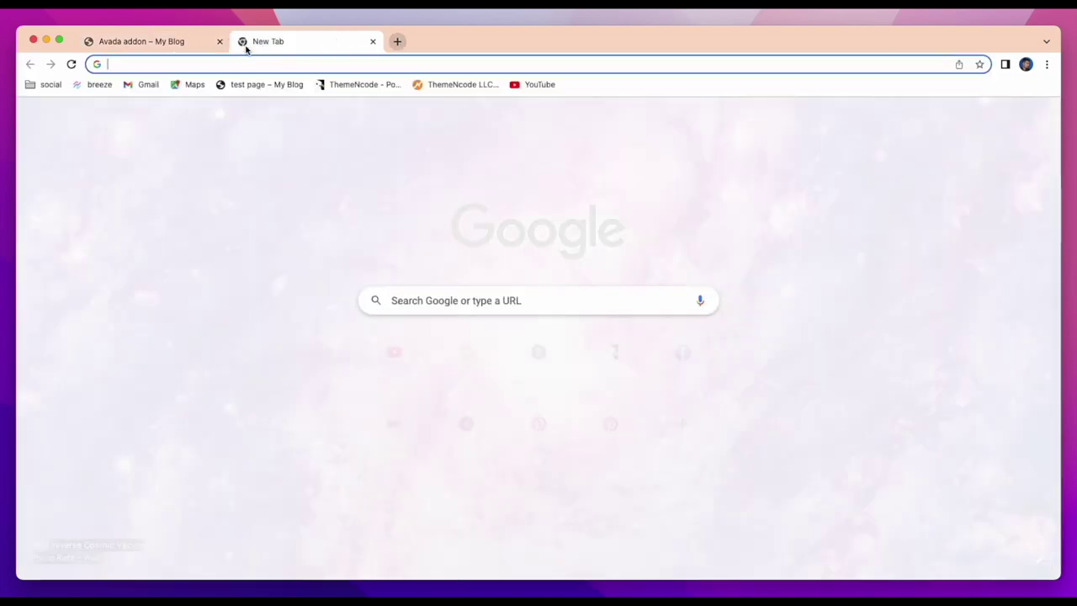
click(226, 83)
mouse_move(63, 210)
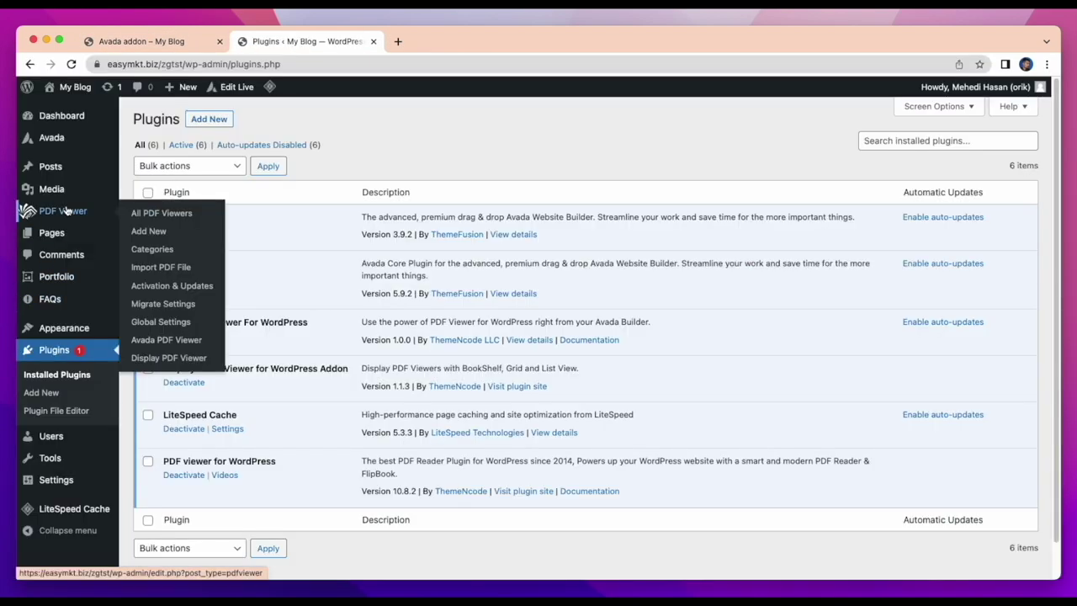
click(66, 211)
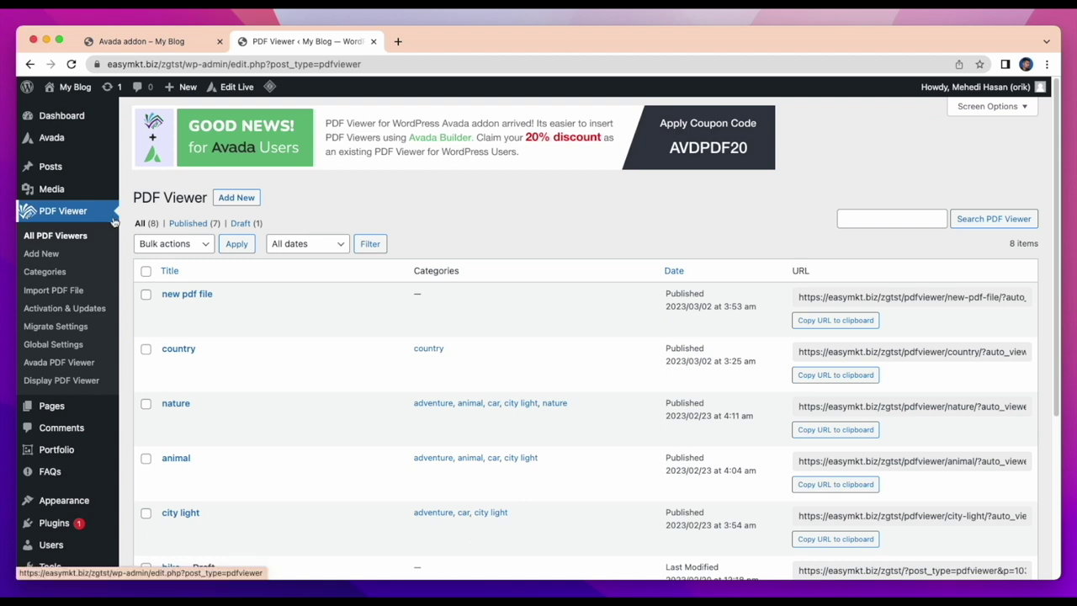
click(246, 199)
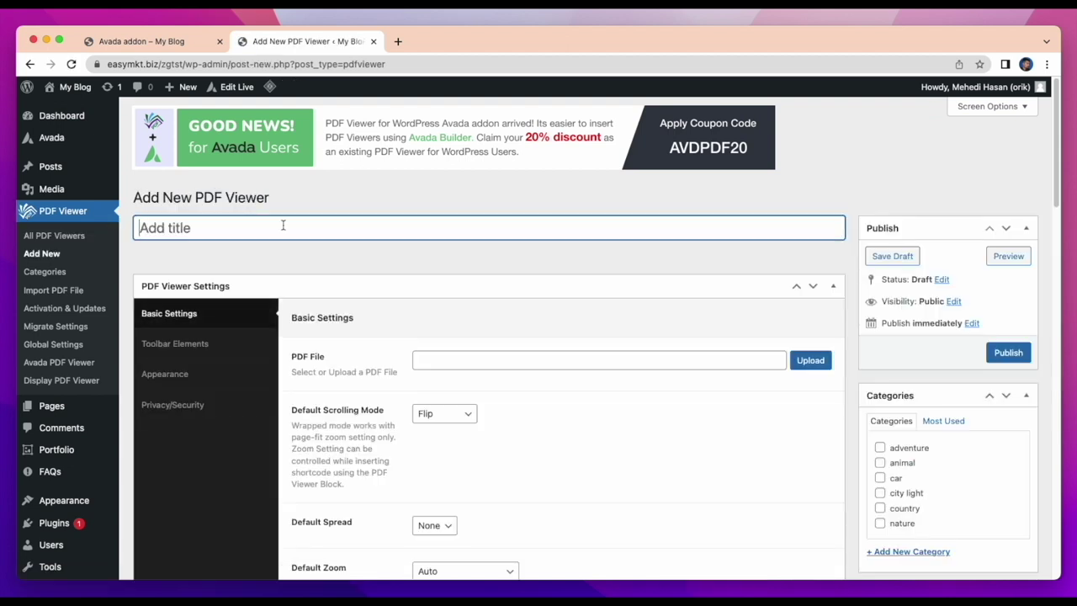
text(new p)
text(df fi)
text(le)
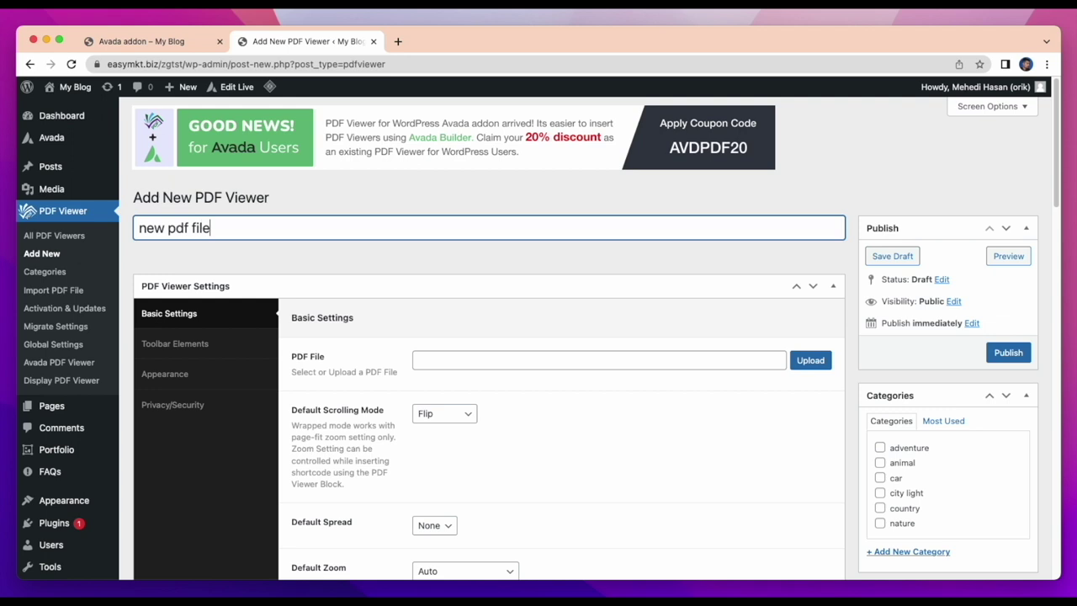
- Attach pdf-magazine.pdf to the viewer and start a new category, typing 'nee'
click(821, 362)
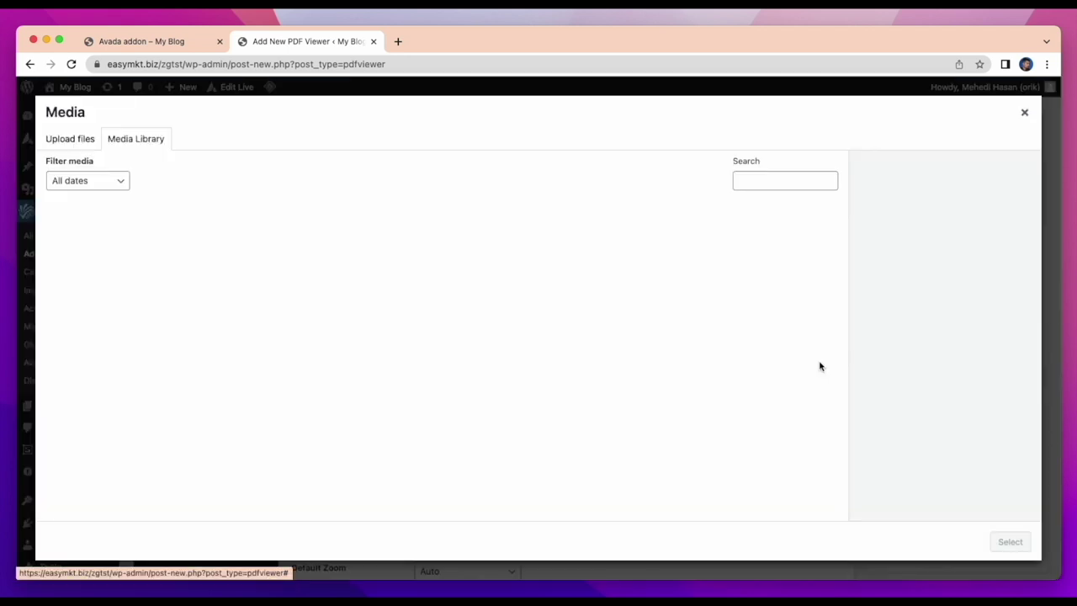
click(681, 369)
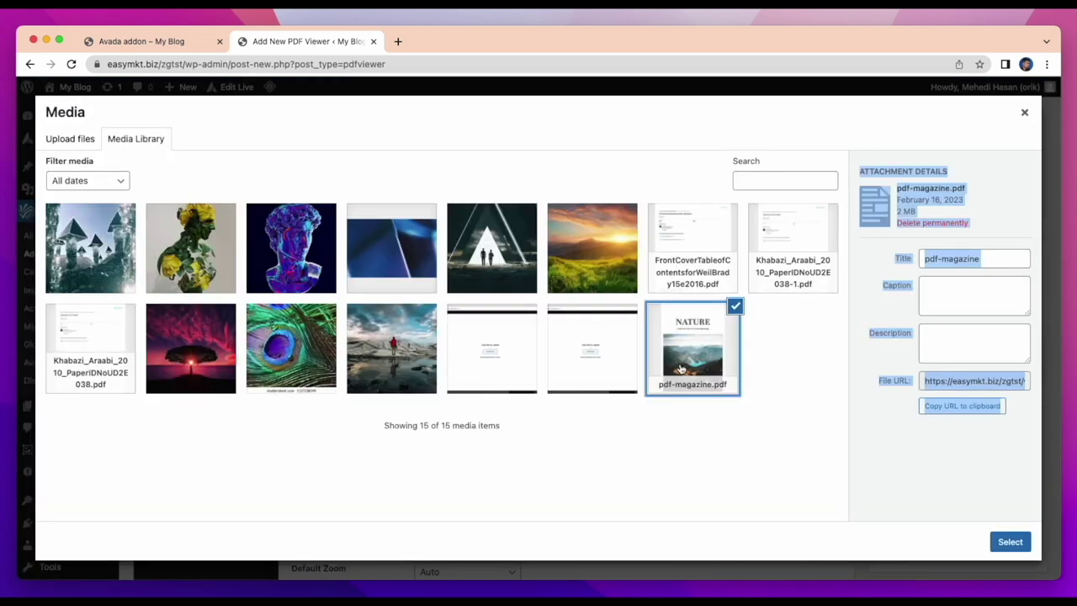
click(1018, 542)
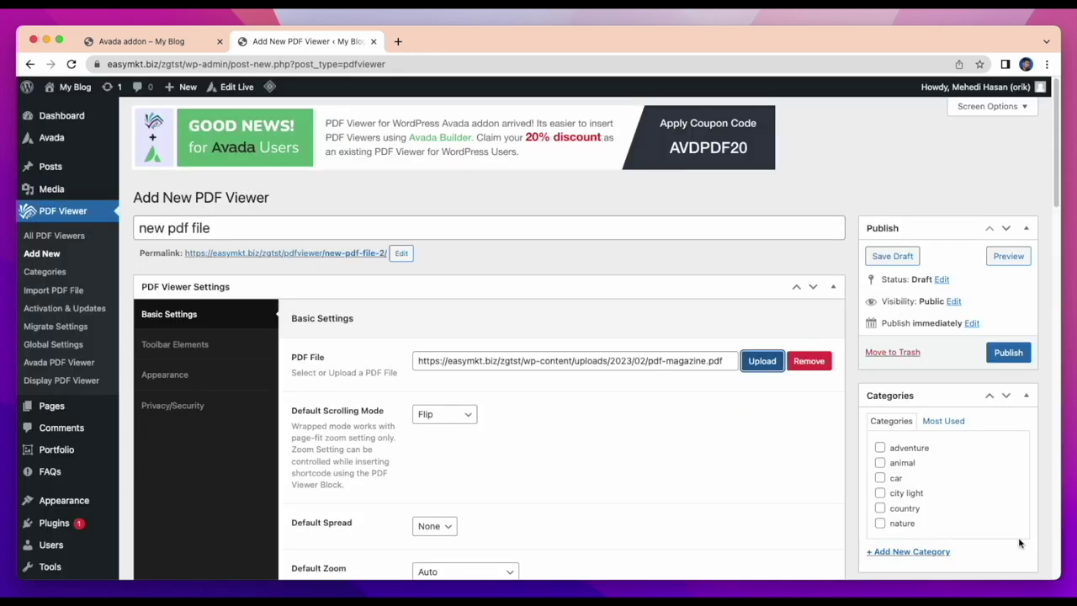
scroll(874, 427, down, 4)
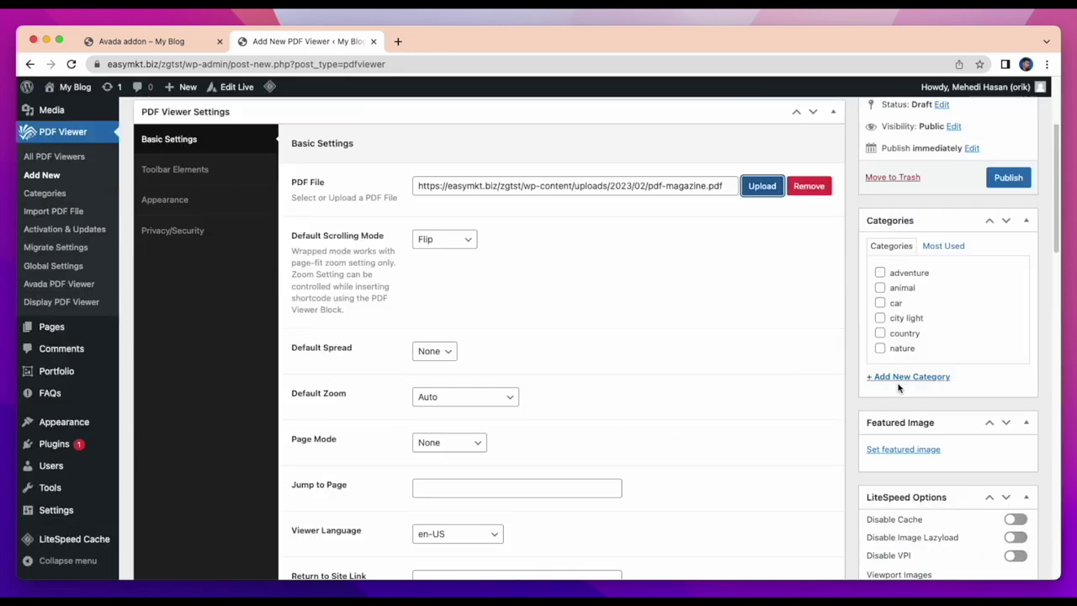
click(901, 378)
text(n)
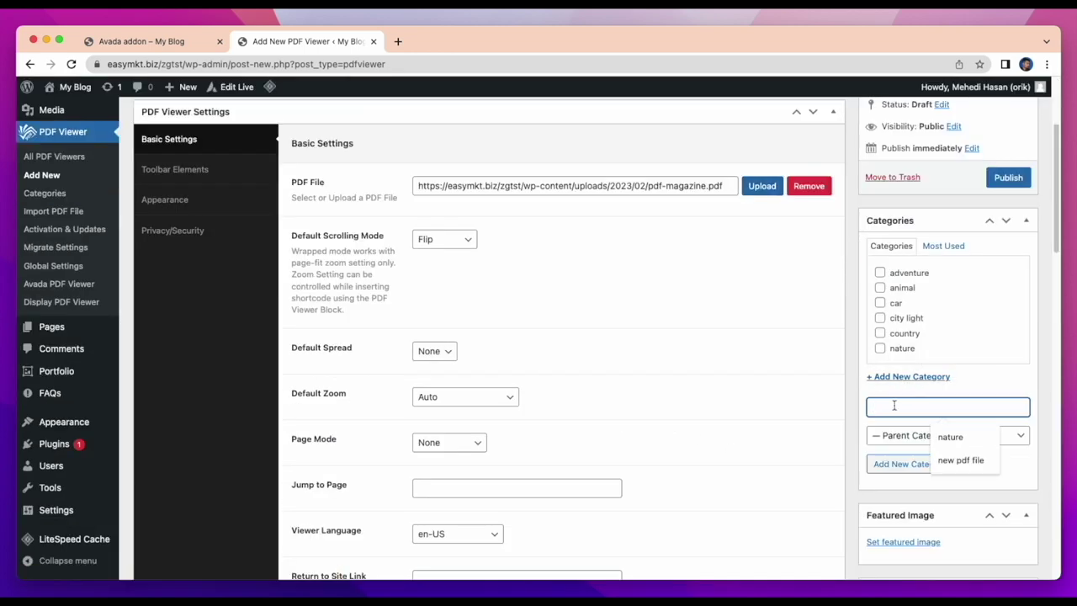
text(ew pdf f)
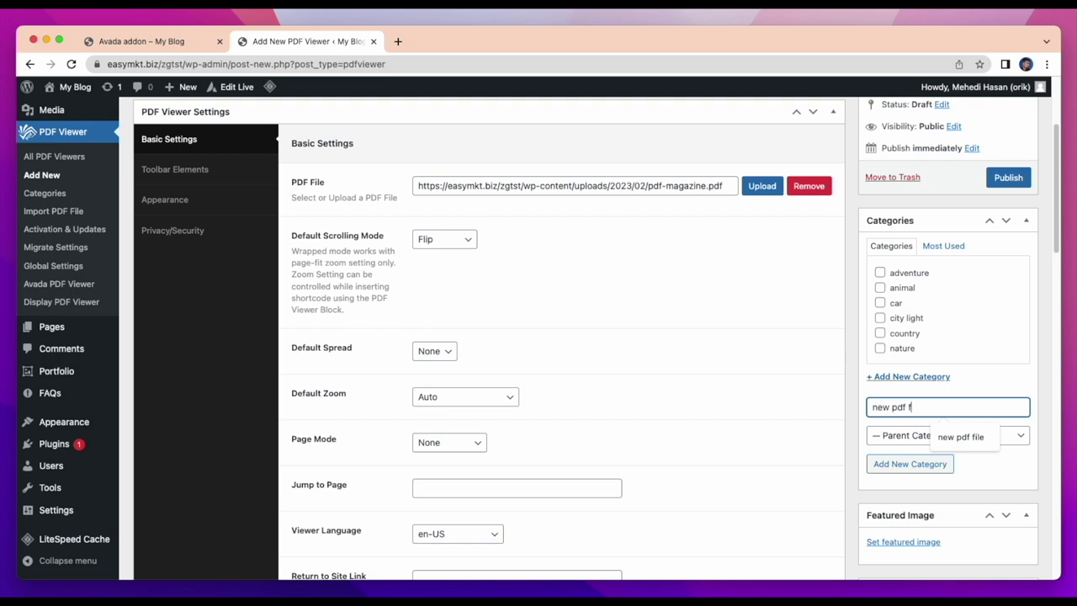
text(ile)
scroll(990, 458, down, 2)
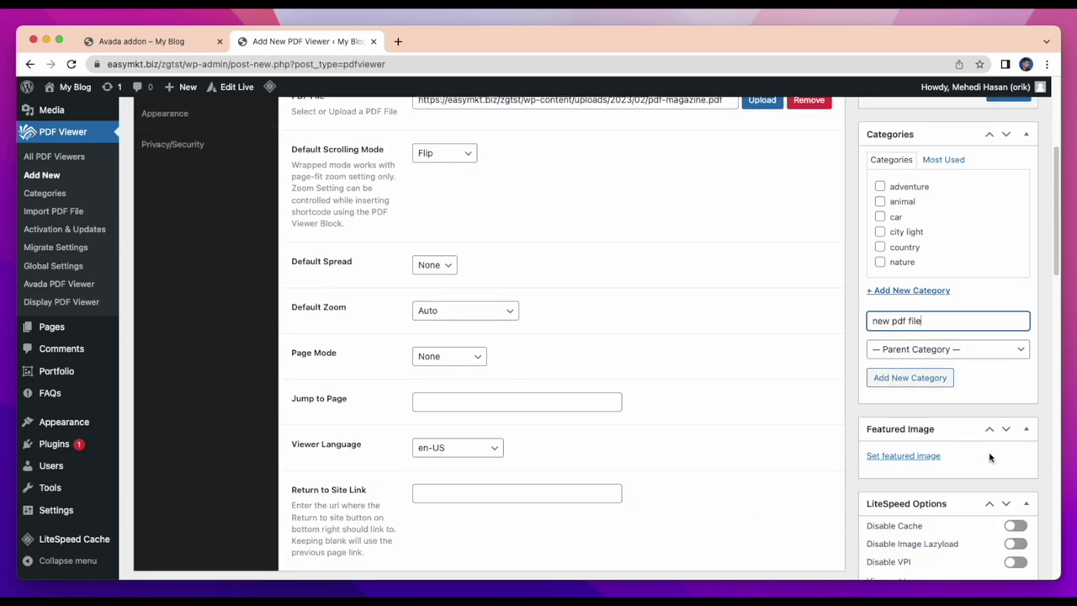
scroll(934, 413, down, 4)
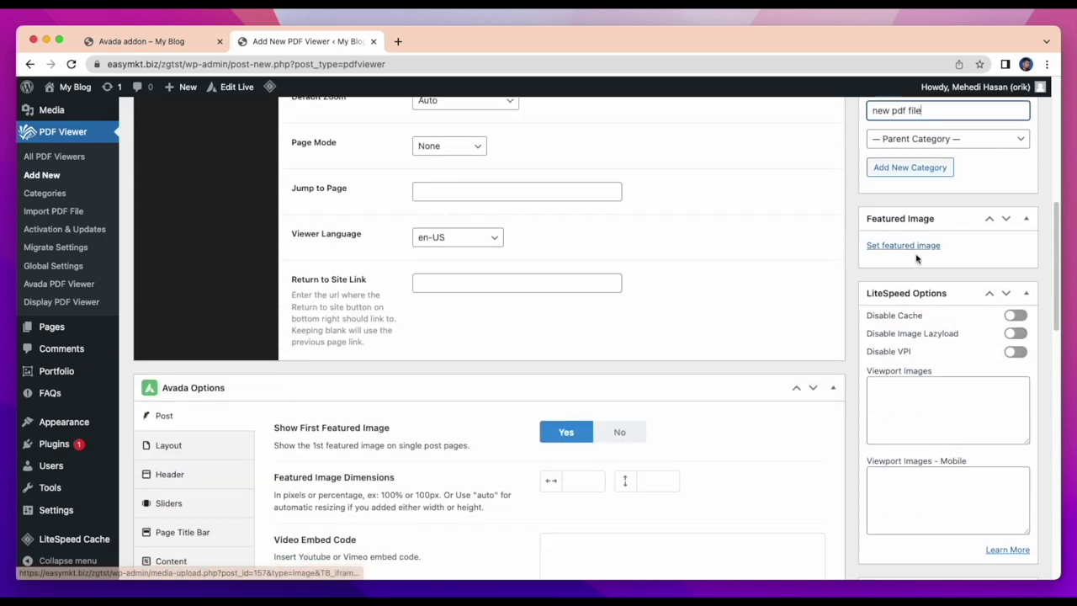
- Set the neon bust 405.jpg as the featured image and publish the viewer
click(915, 250)
click(302, 277)
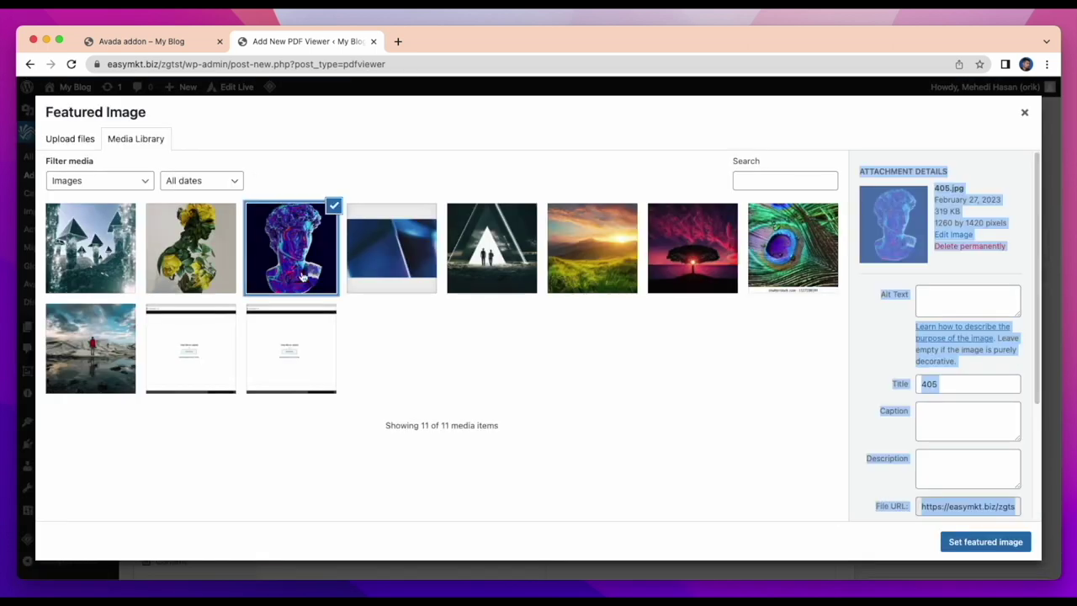
click(976, 543)
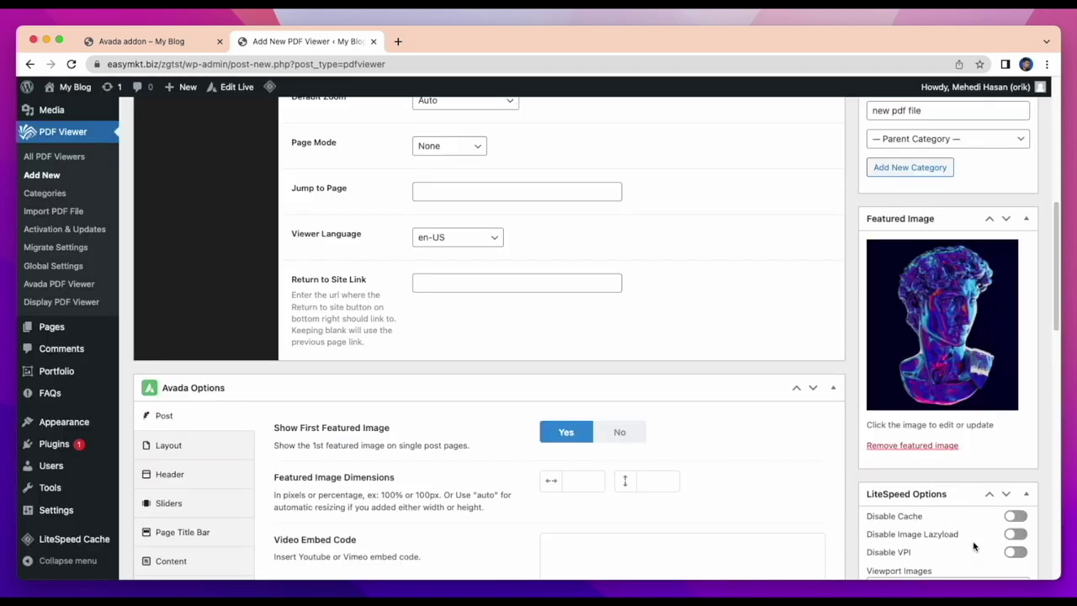
scroll(973, 547, down, 2)
scroll(973, 546, up, 15)
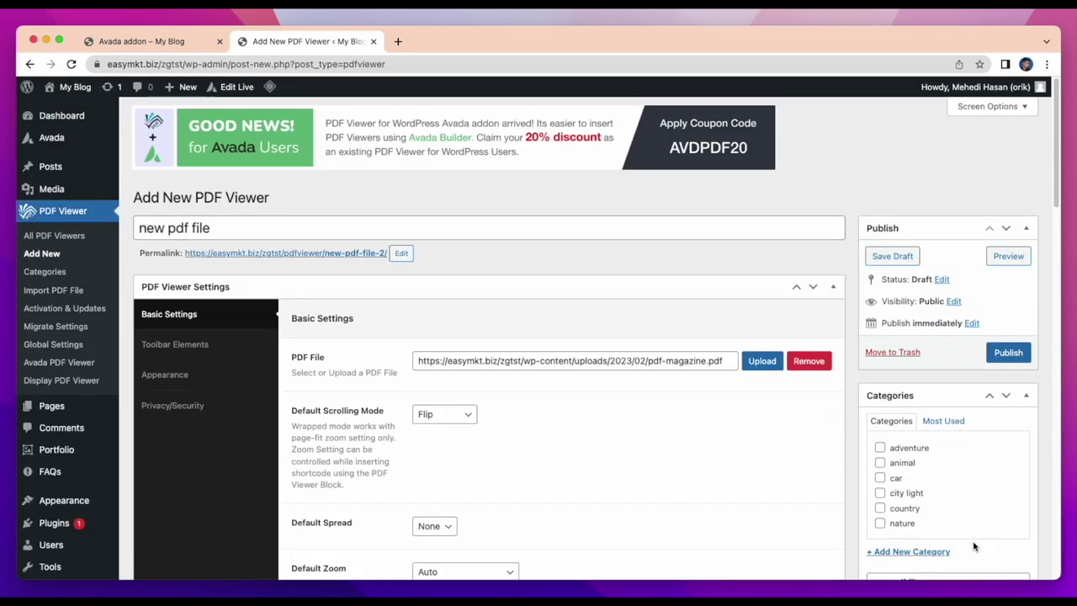
click(1007, 351)
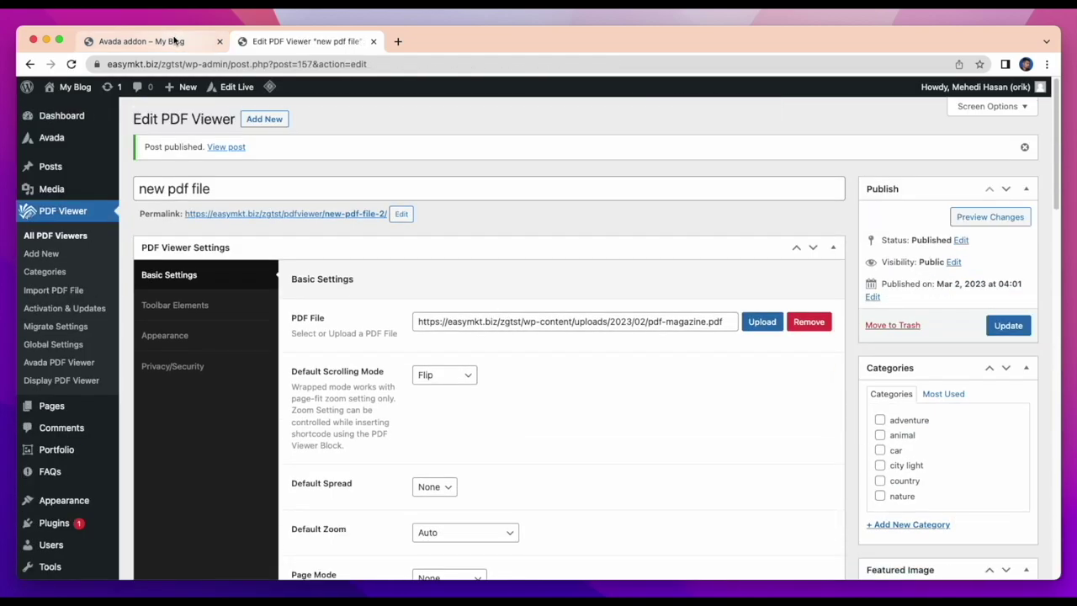
- Back on the Avada addon tab, confirm 'new pdf file' appears in the Select PDF Viewer dropdown
click(174, 44)
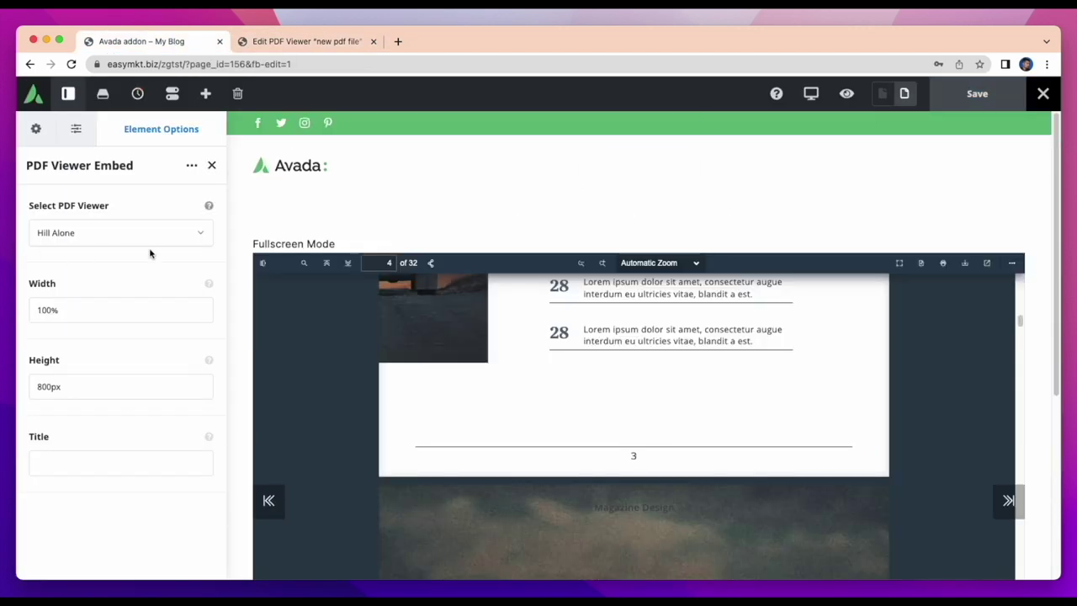
click(169, 242)
scroll(126, 315, down, 3)
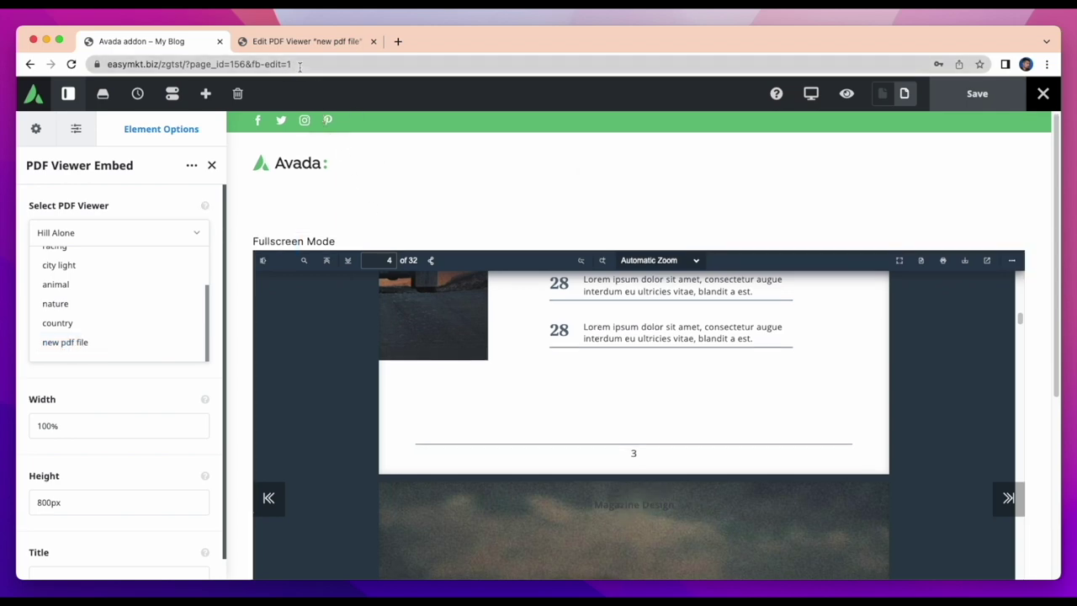
- Copy the builder page's address and paste it into a new browser tab
click(118, 65)
right_click(118, 65)
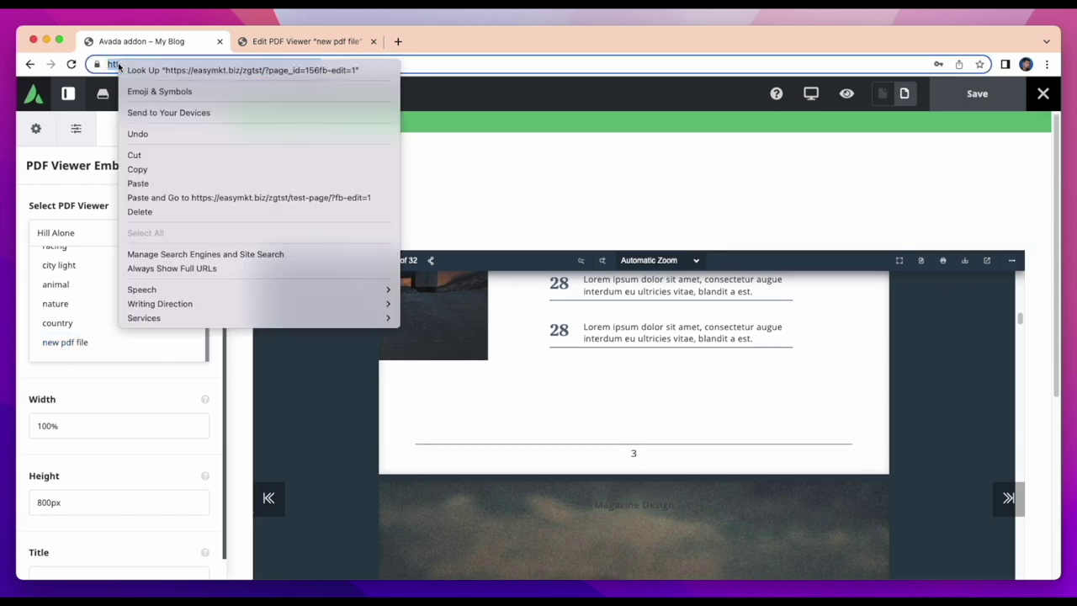
click(157, 168)
click(398, 40)
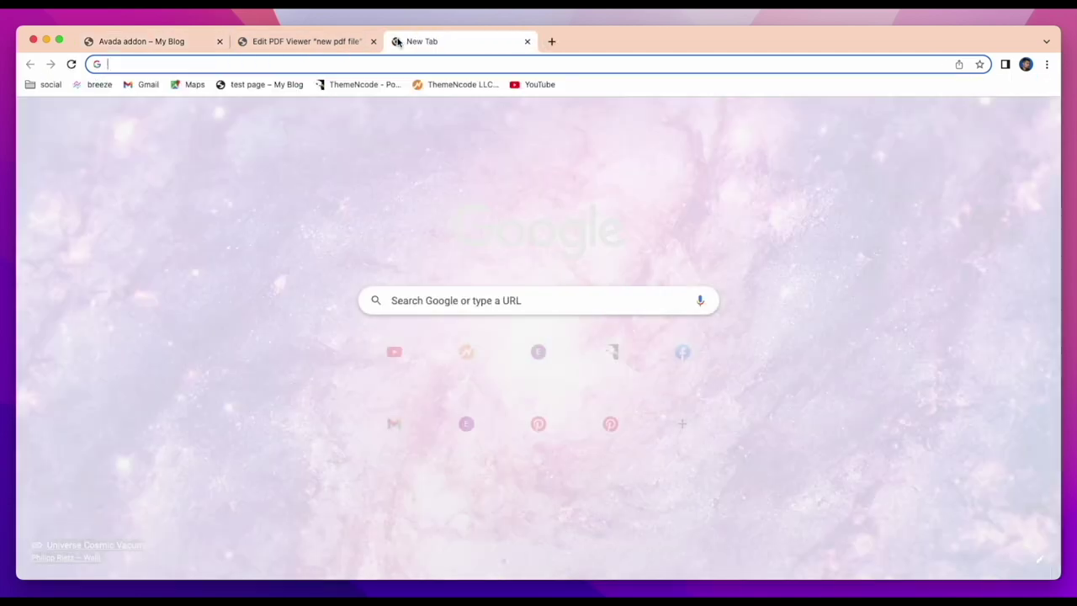
right_click(370, 65)
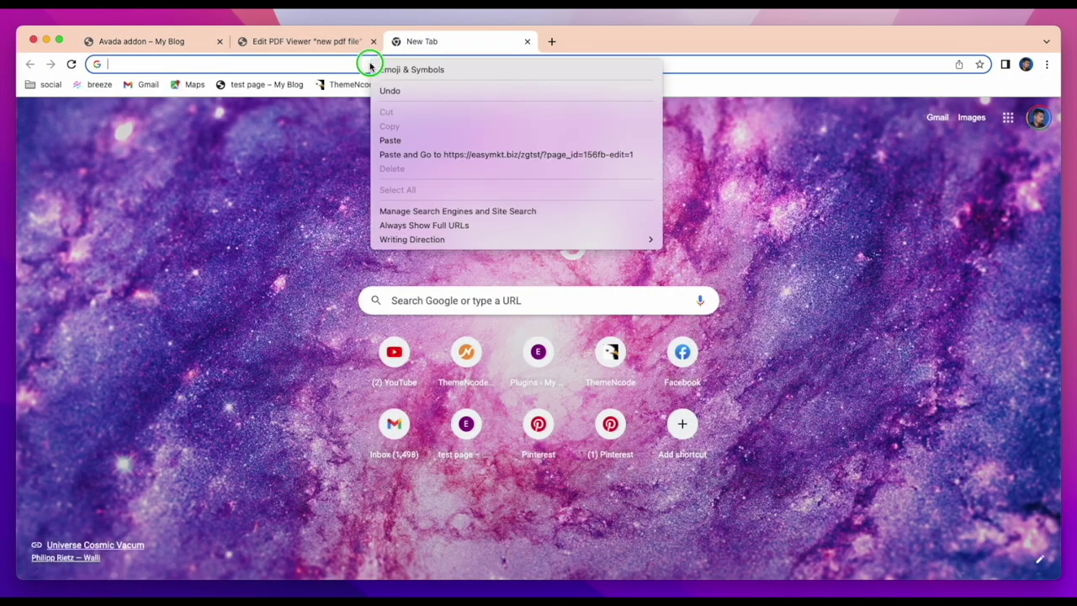
click(411, 140)
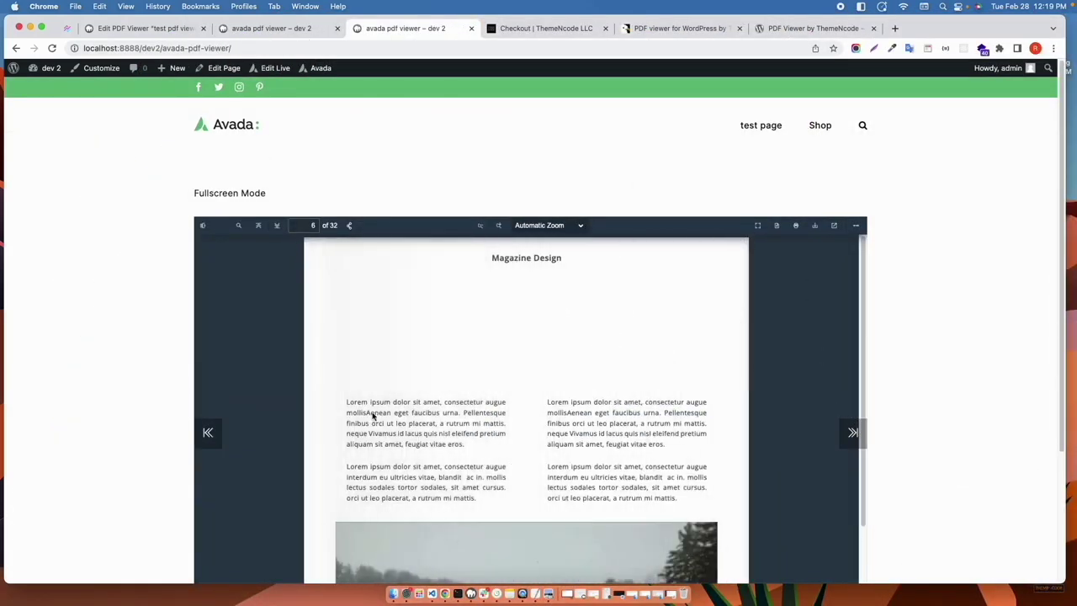
- Back in the builder, add a PDF Viewer Link element below the embedded viewer
scroll(510, 354, down, 1)
scroll(637, 334, down, 5)
scroll(815, 336, down, 5)
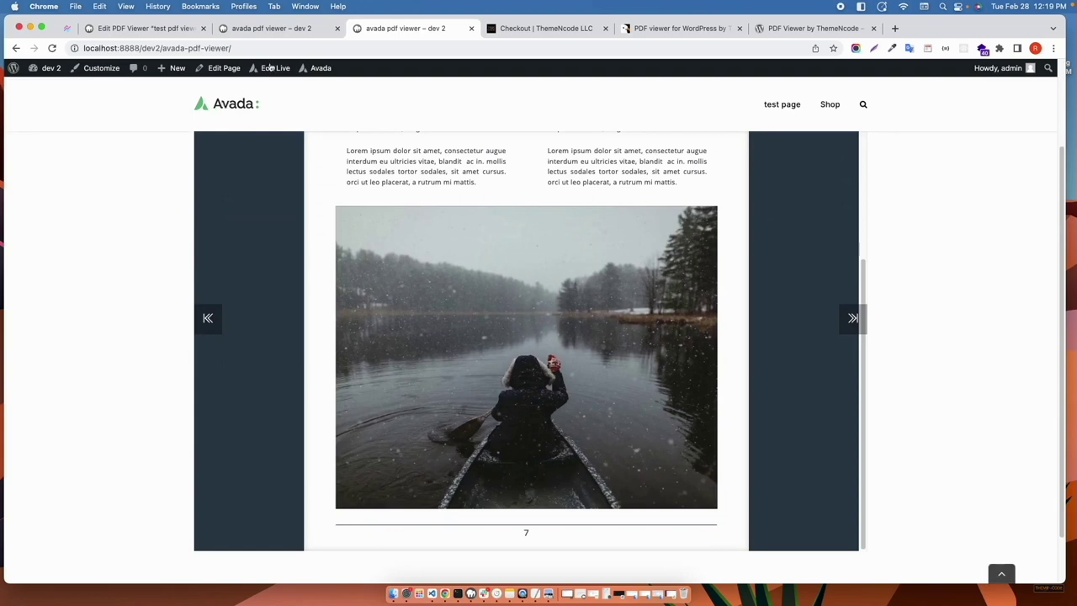
click(262, 27)
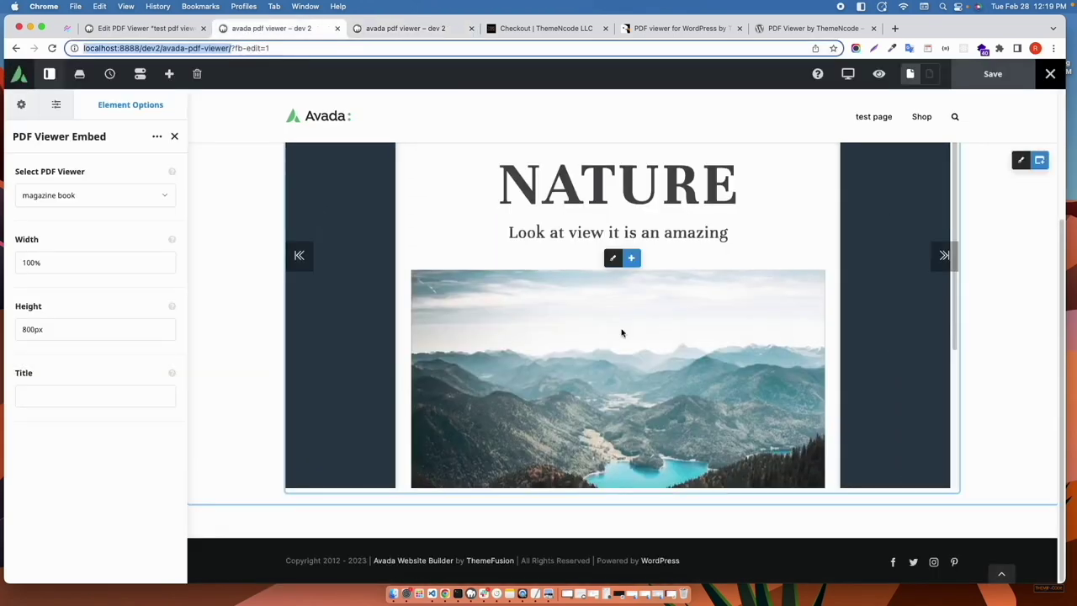
scroll(386, 294, down, 5)
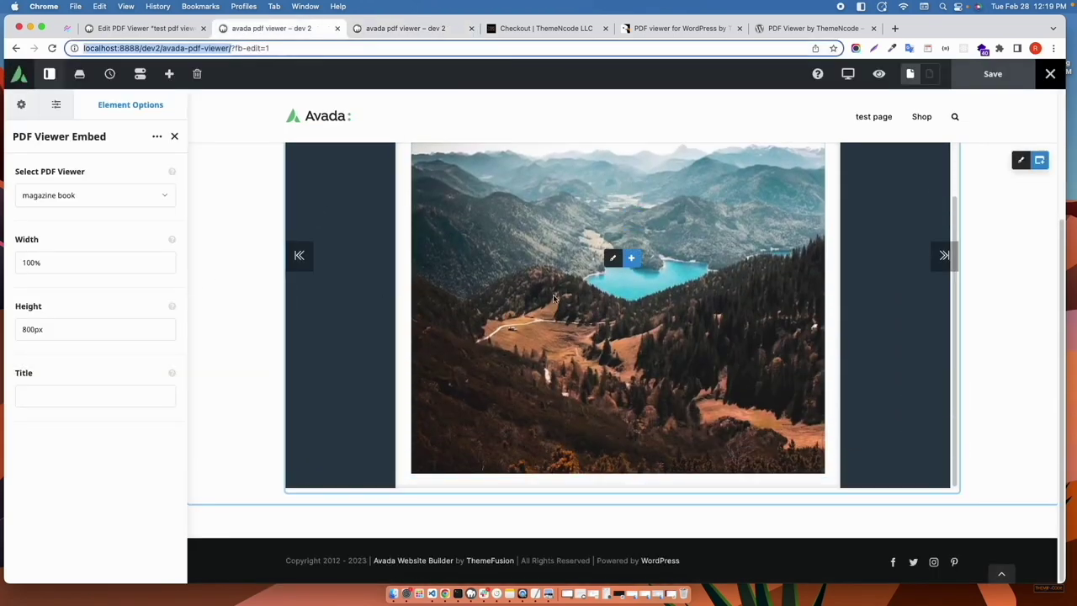
mouse_move(631, 258)
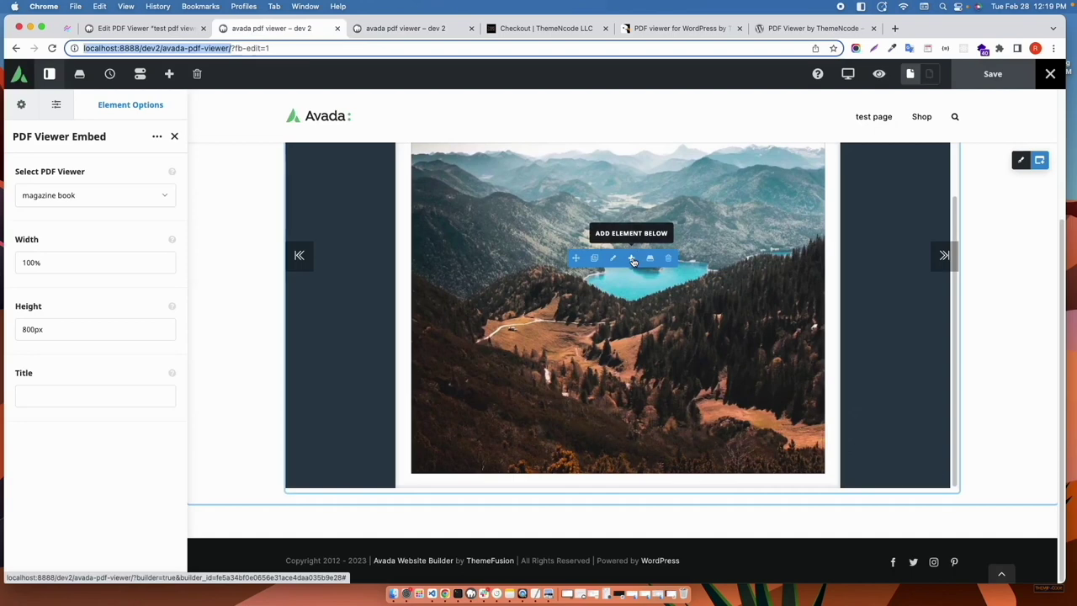
click(631, 258)
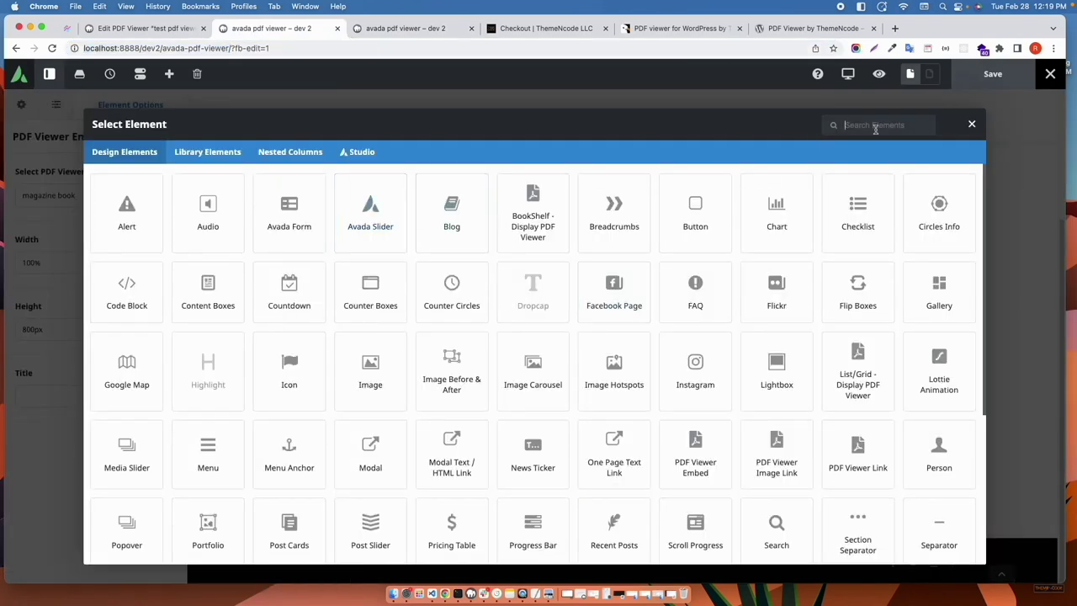
text(pdf)
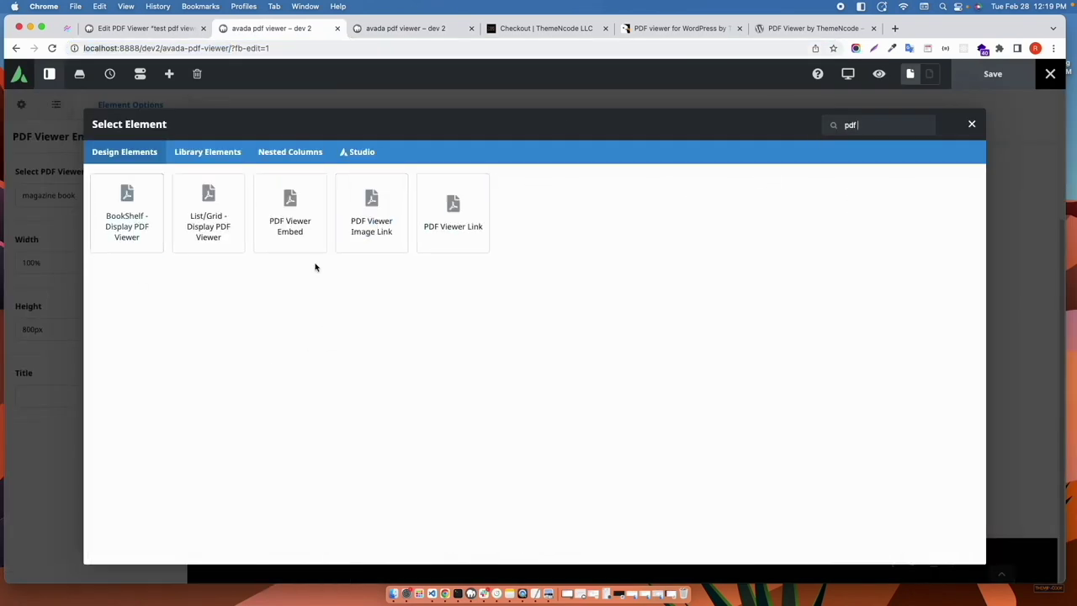
click(468, 224)
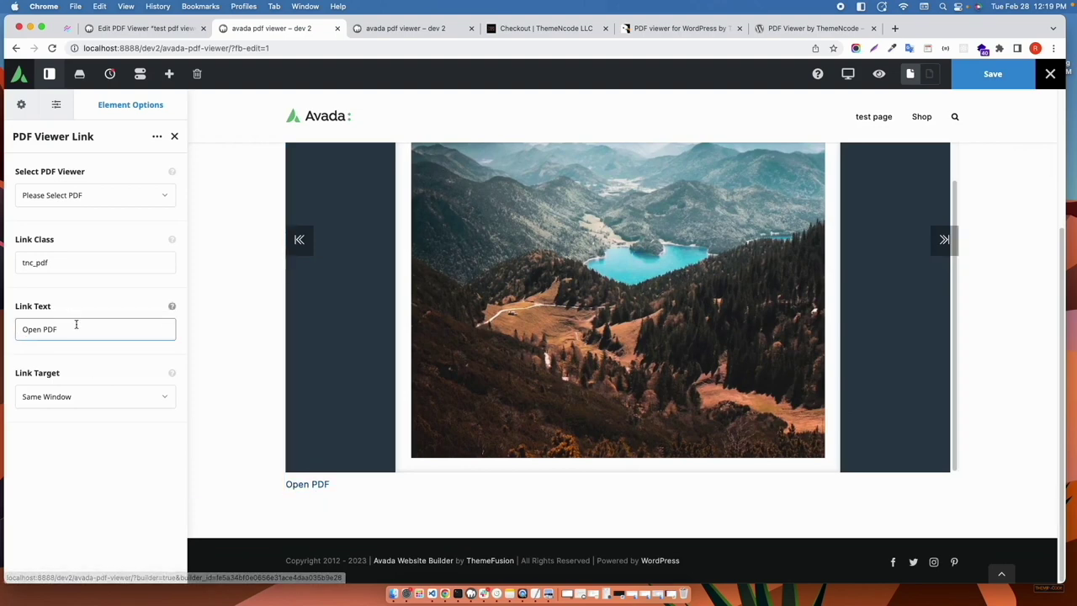
- Set the link text to 'open document', linking Test PDF 2 in a New Window, and save the page
drag(75, 328, 4, 326)
text(open)
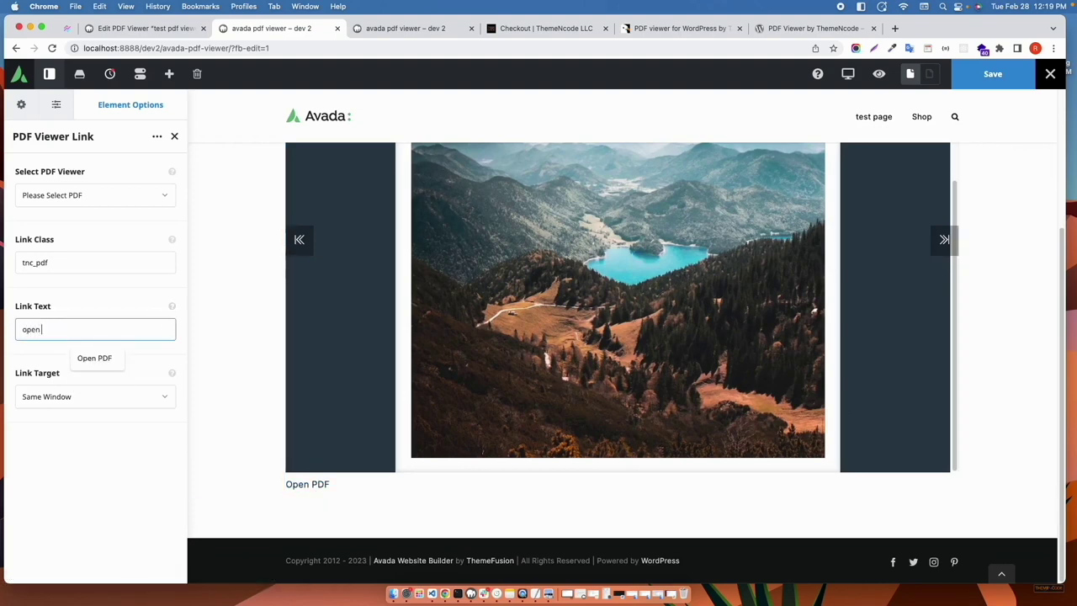
text( document)
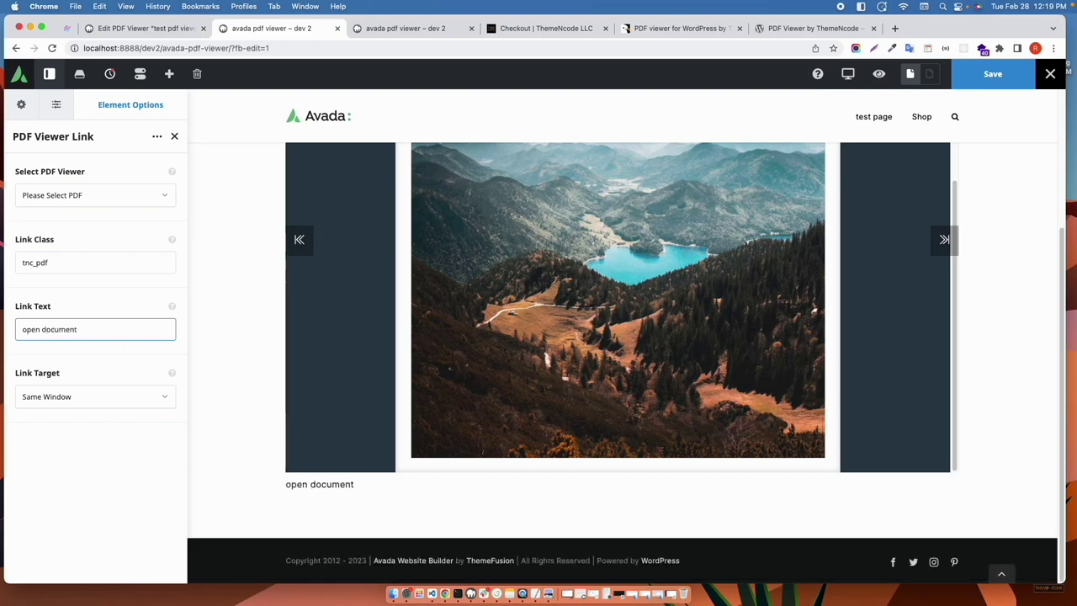
click(3, 271)
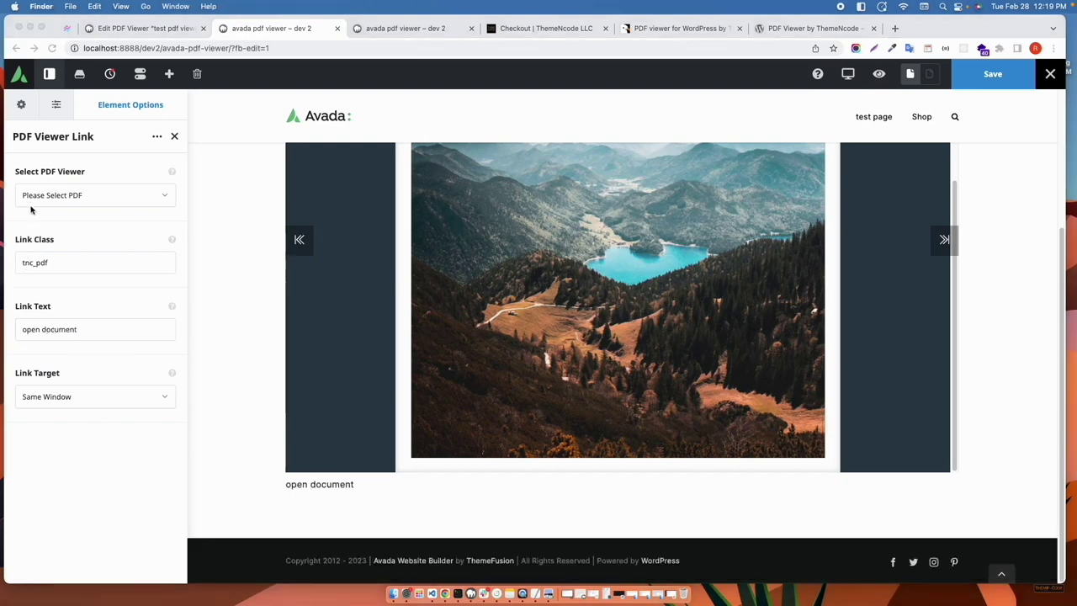
click(49, 194)
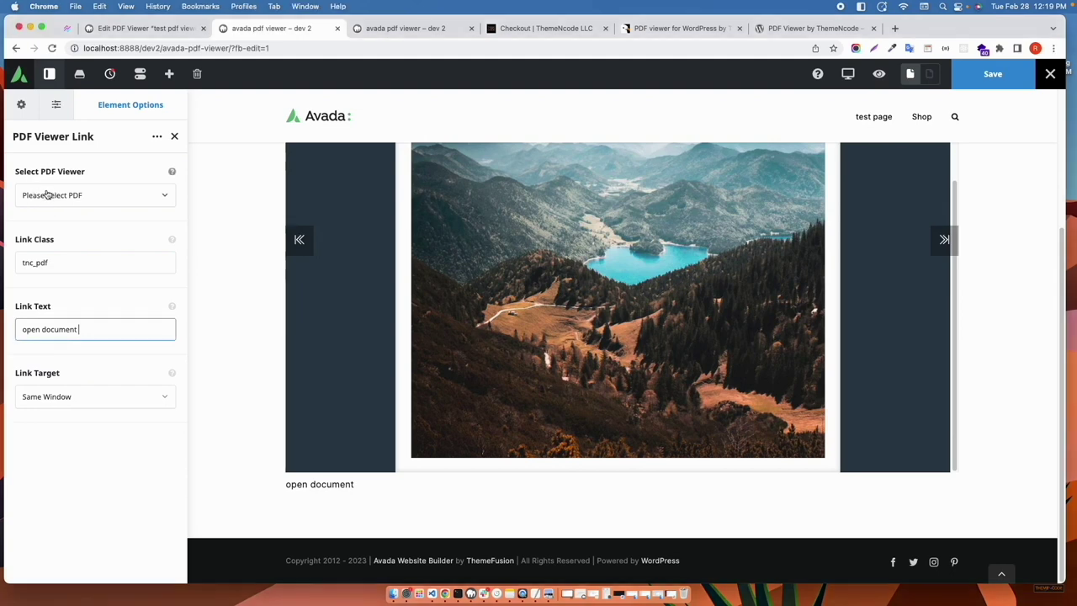
scroll(36, 260, down, 1)
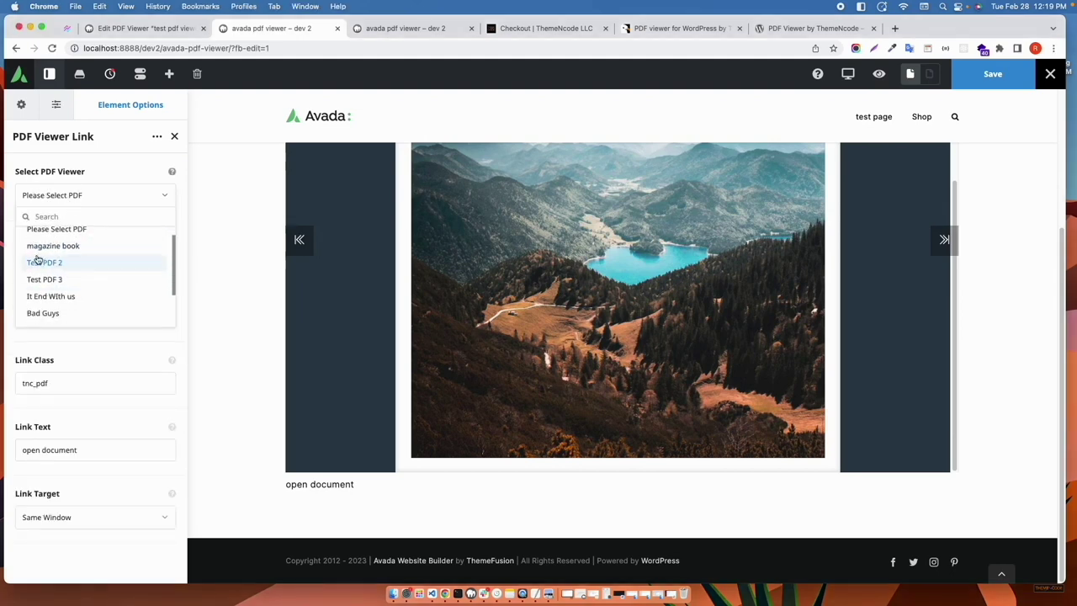
click(51, 265)
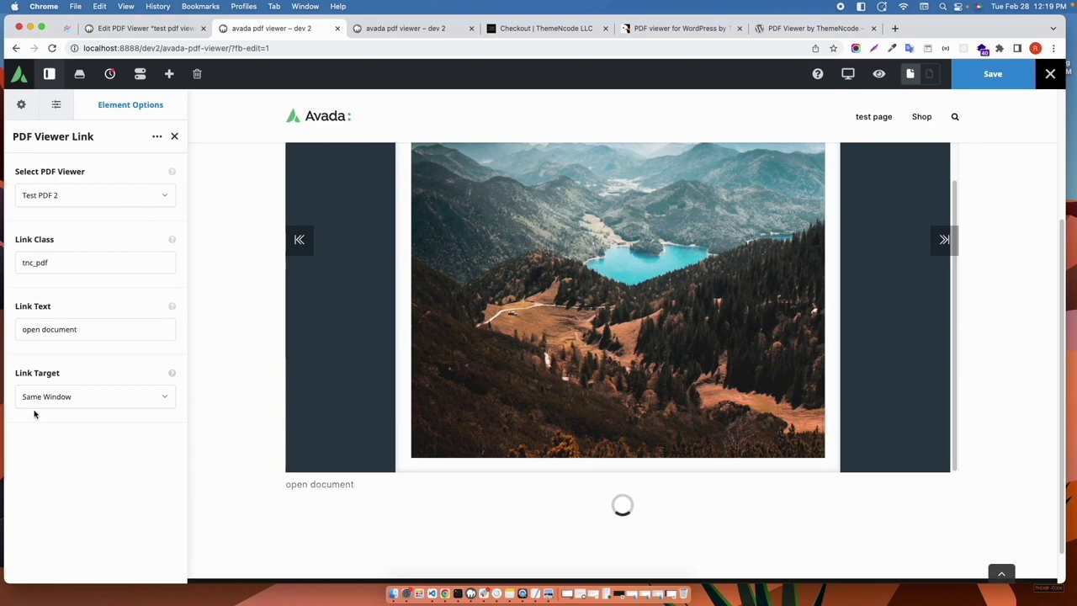
click(78, 399)
click(57, 443)
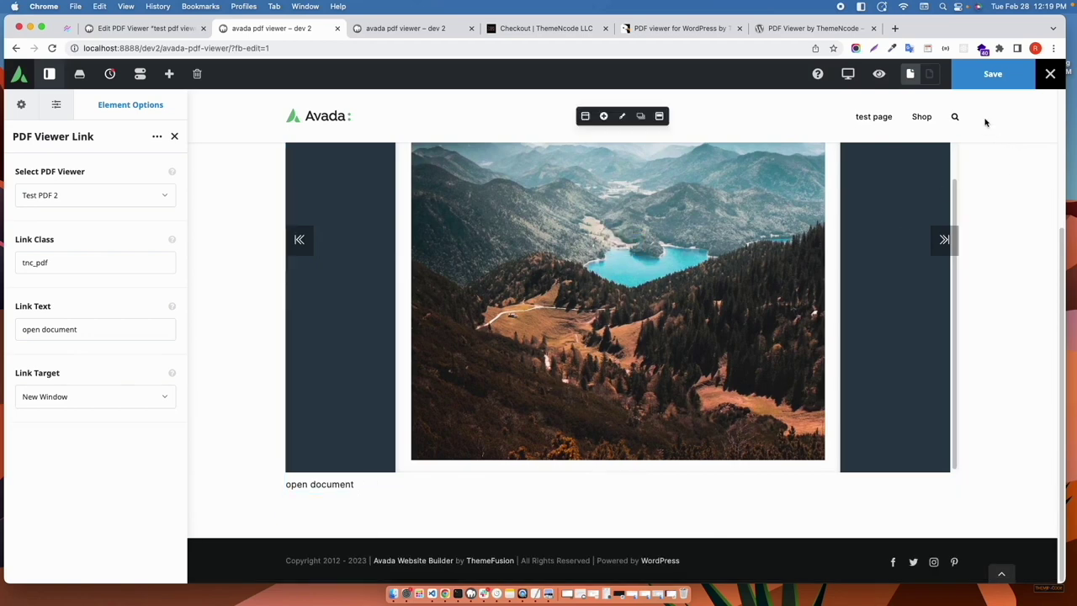
click(994, 77)
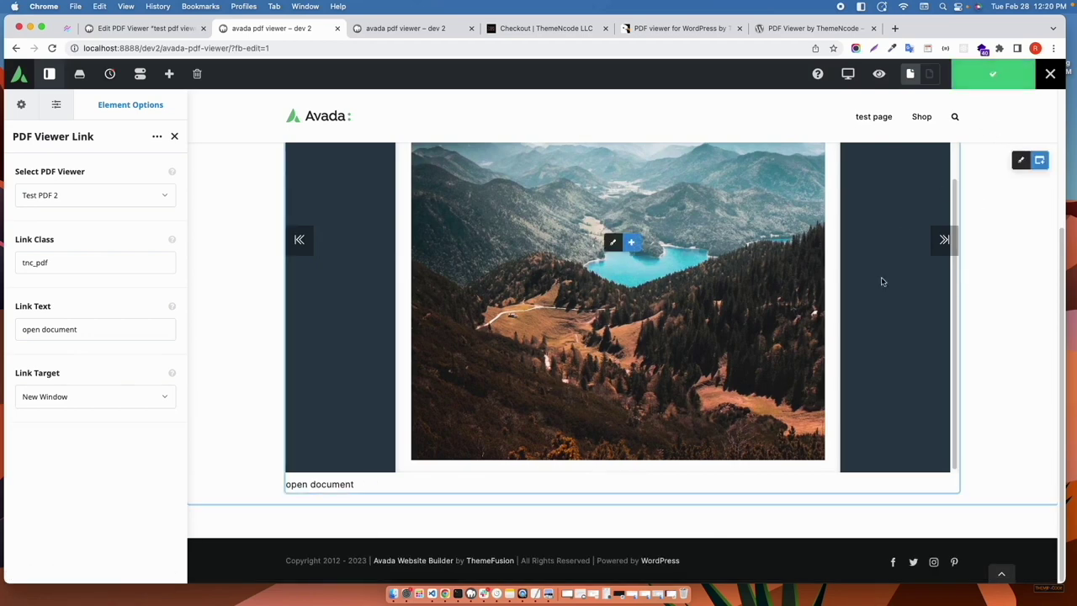
click(408, 29)
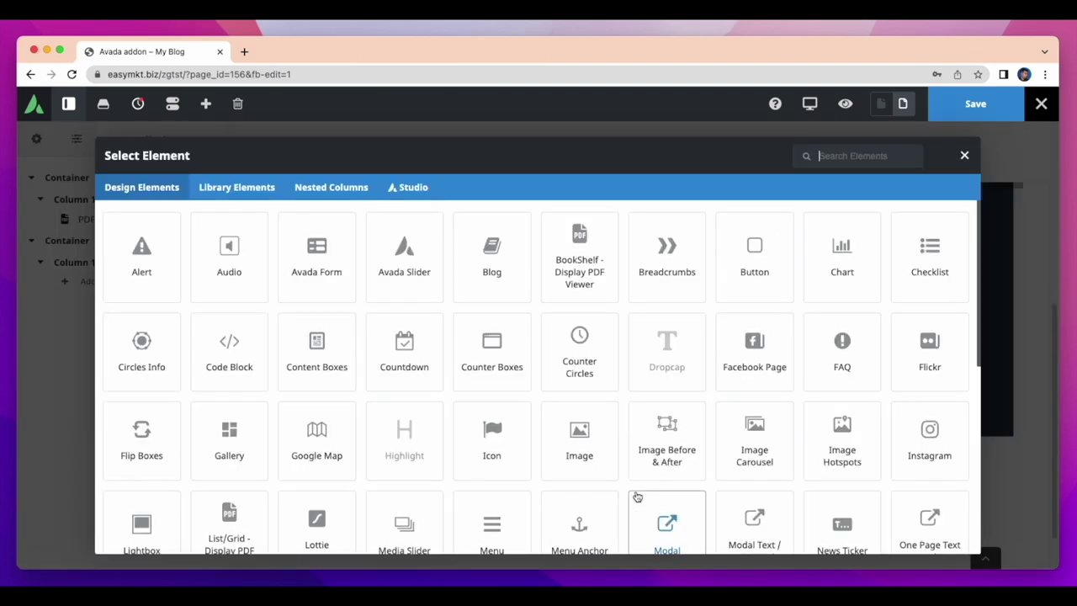
- Add a PDF Viewer Image Link element and link it to the city light PDF
text(p)
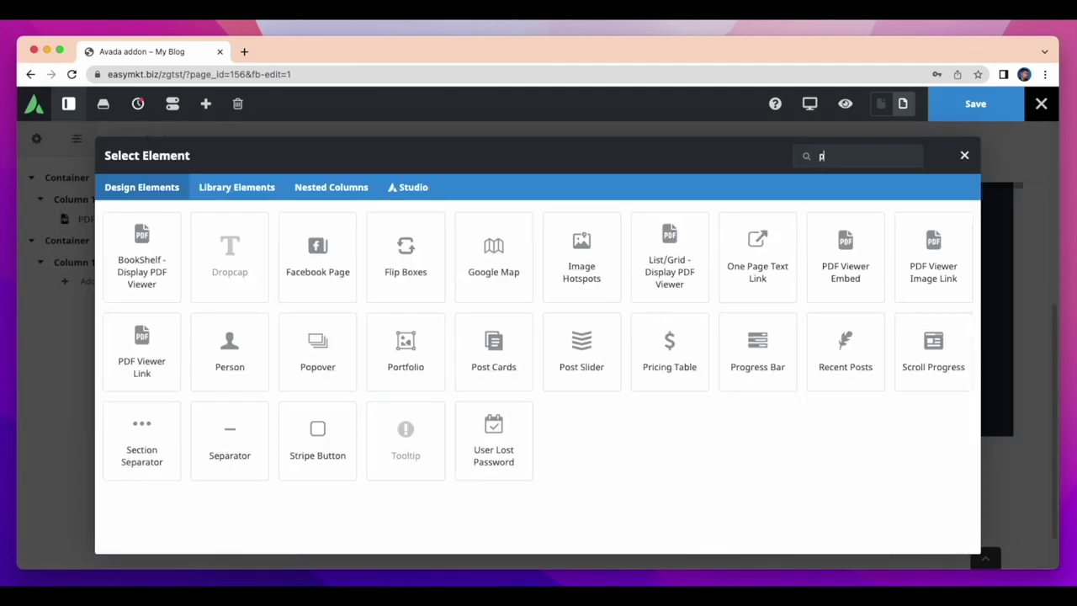
text(df)
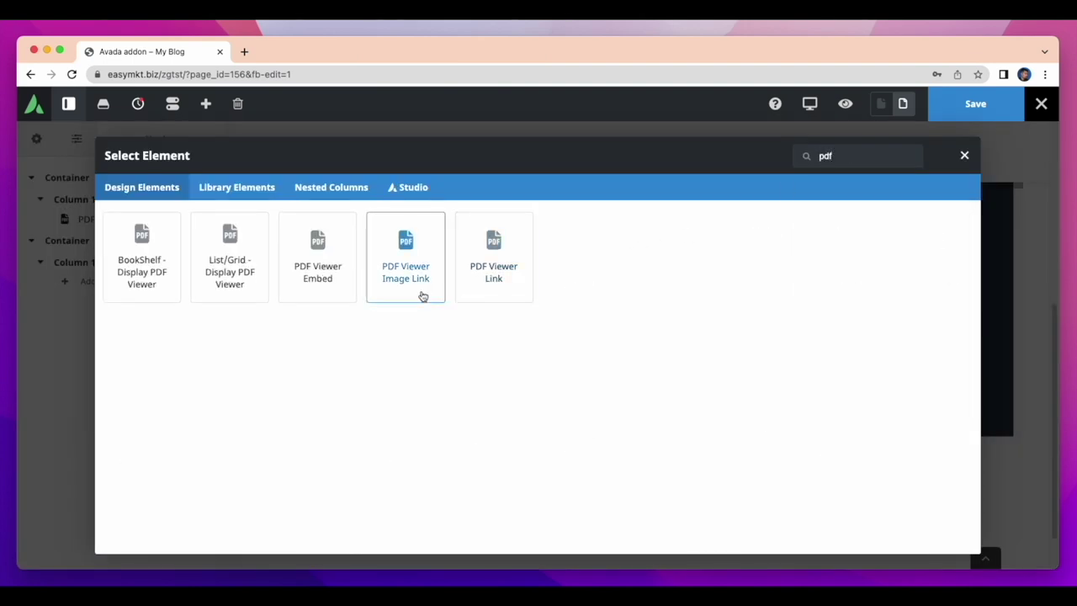
click(422, 294)
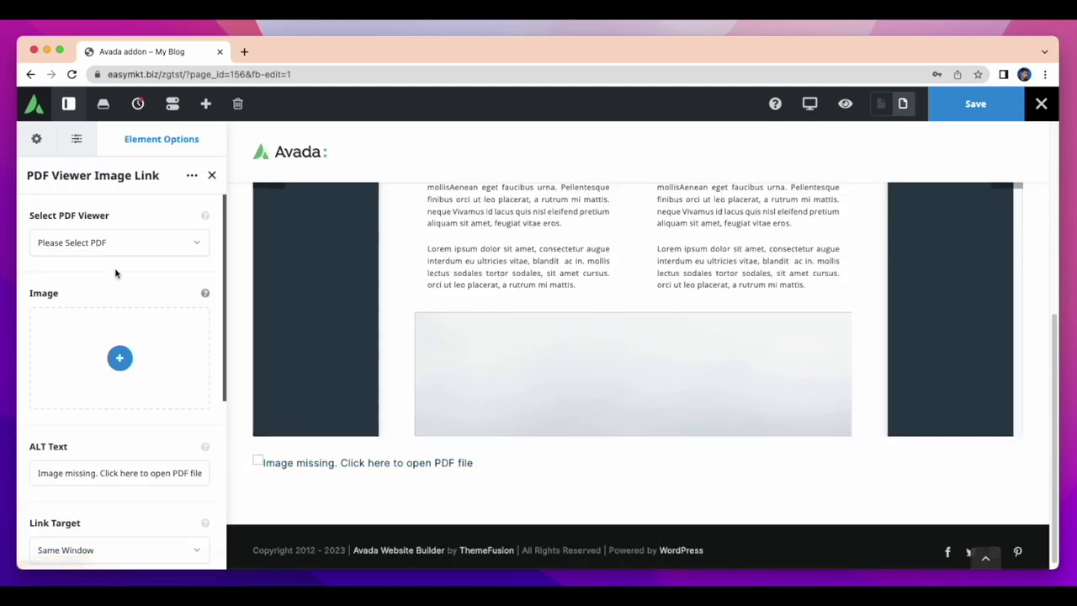
click(139, 245)
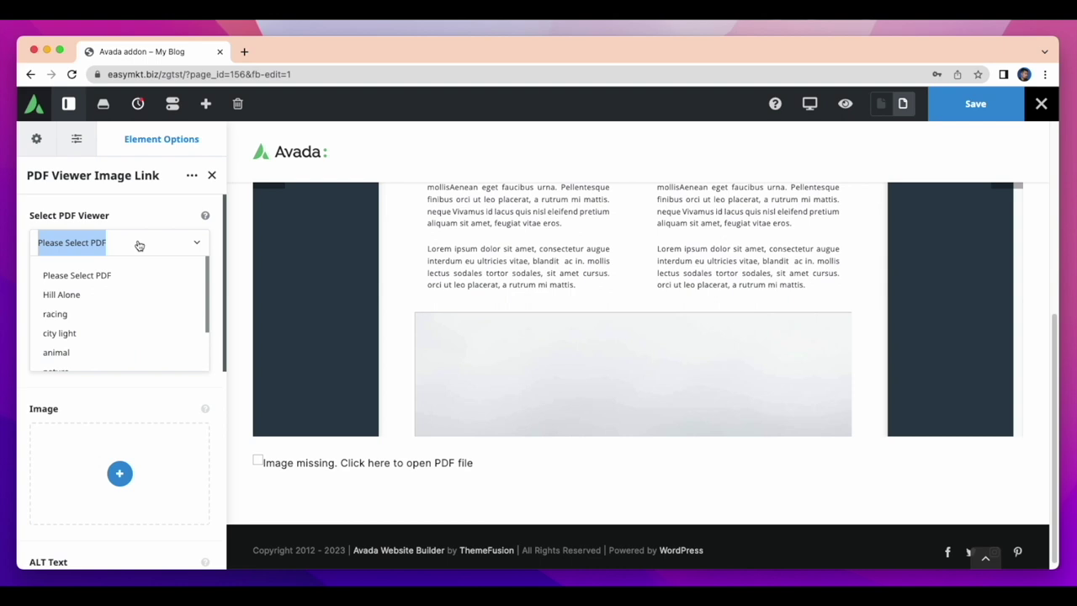
scroll(105, 294, down, 3)
scroll(102, 306, down, 1)
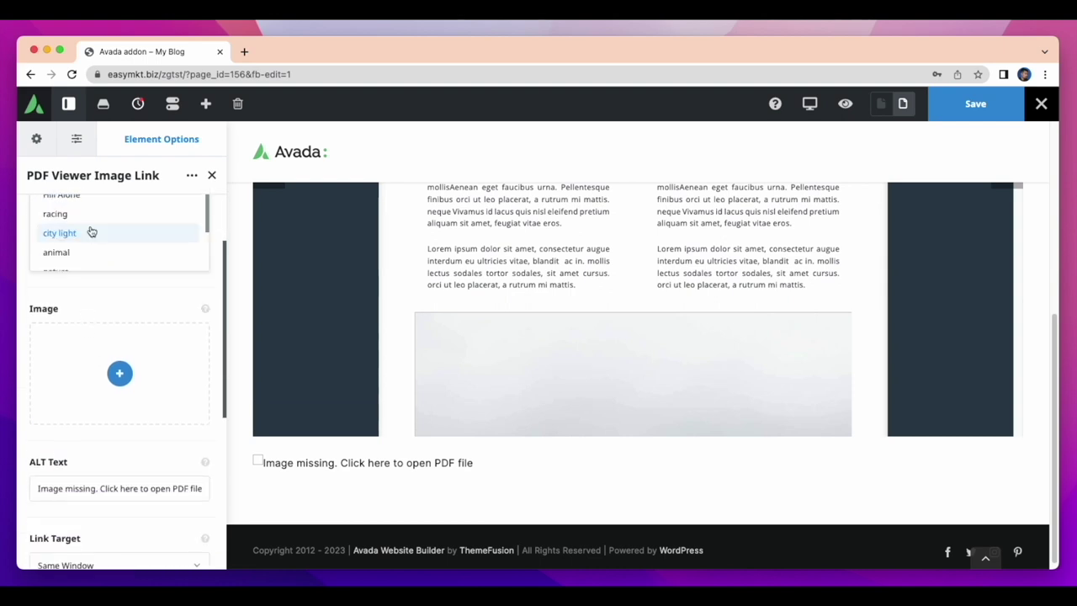
click(91, 233)
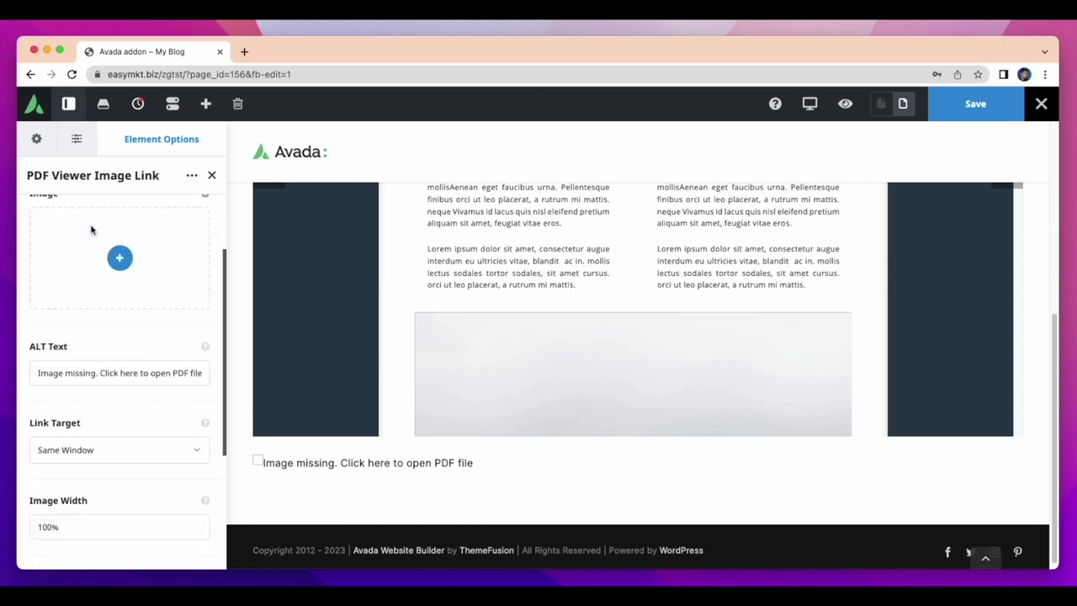
- Set the Image Link's picture to 411.jpg, the pyramid-towers image, from the media library
click(118, 259)
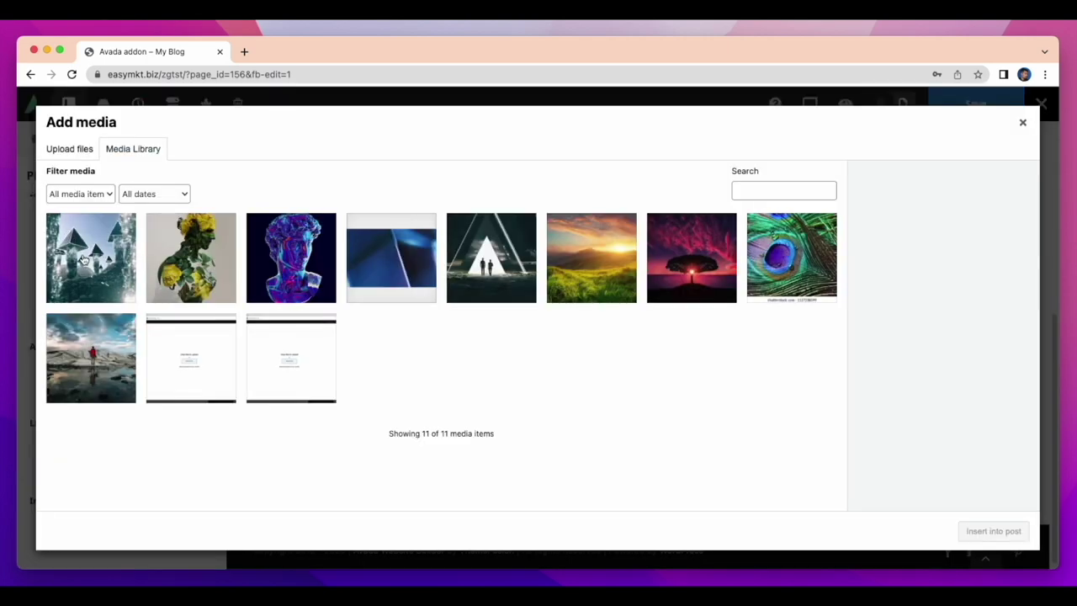
click(84, 260)
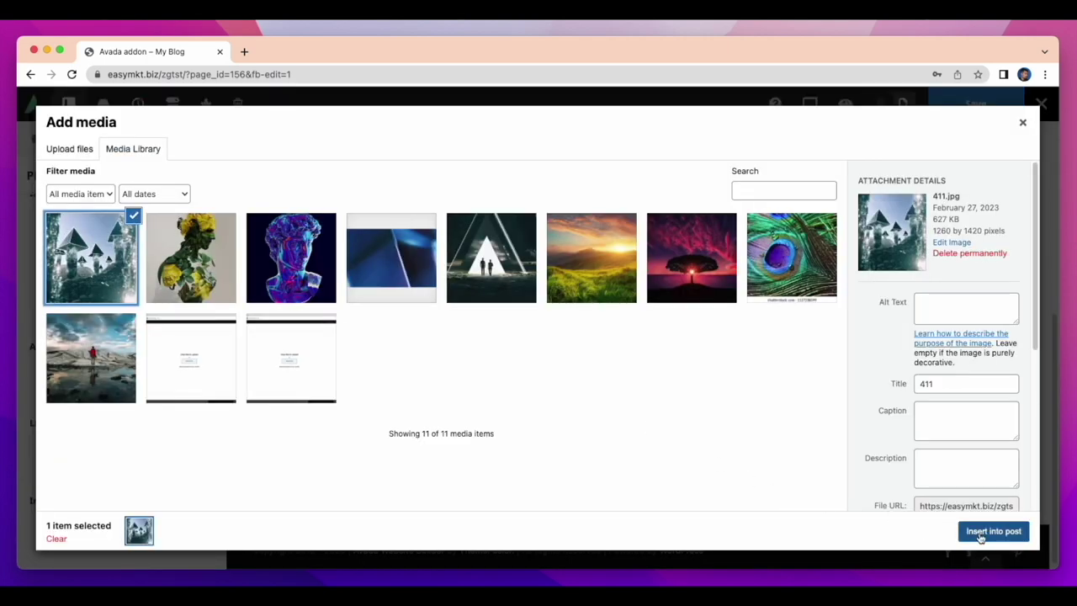
click(70, 152)
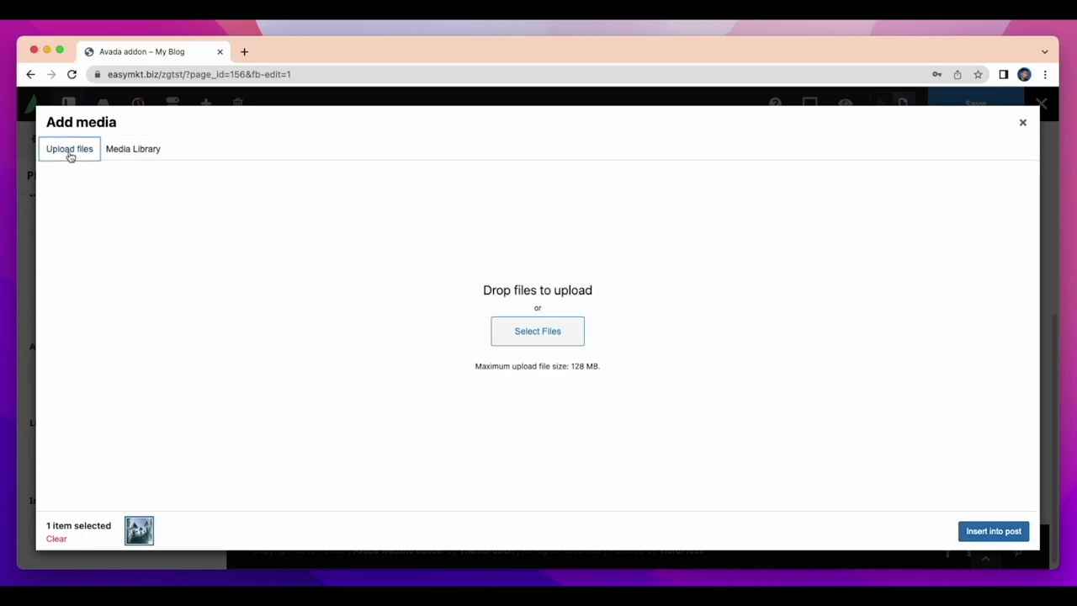
click(130, 156)
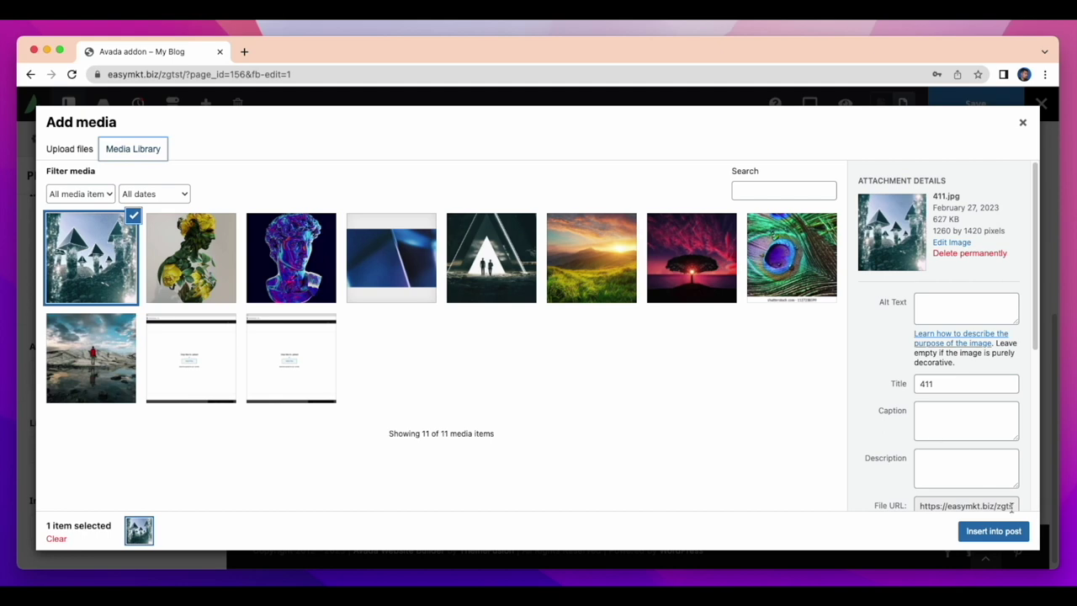
click(993, 532)
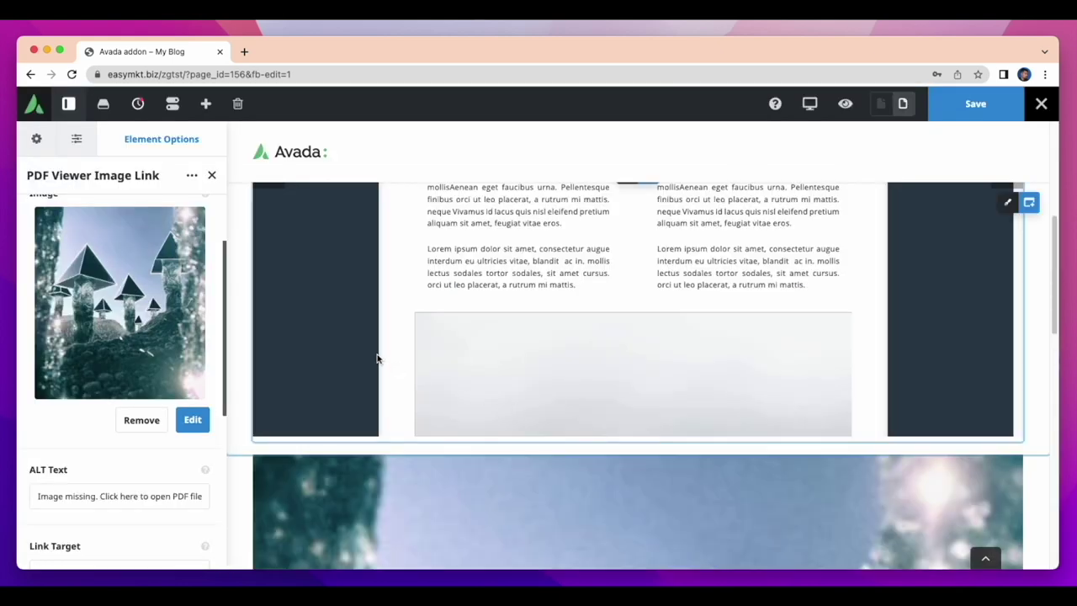
mouse_move(1053, 244)
mouse_down()
mouse_move(1041, 440)
mouse_move(1052, 452)
mouse_move(1060, 356)
mouse_move(1057, 490)
mouse_up()
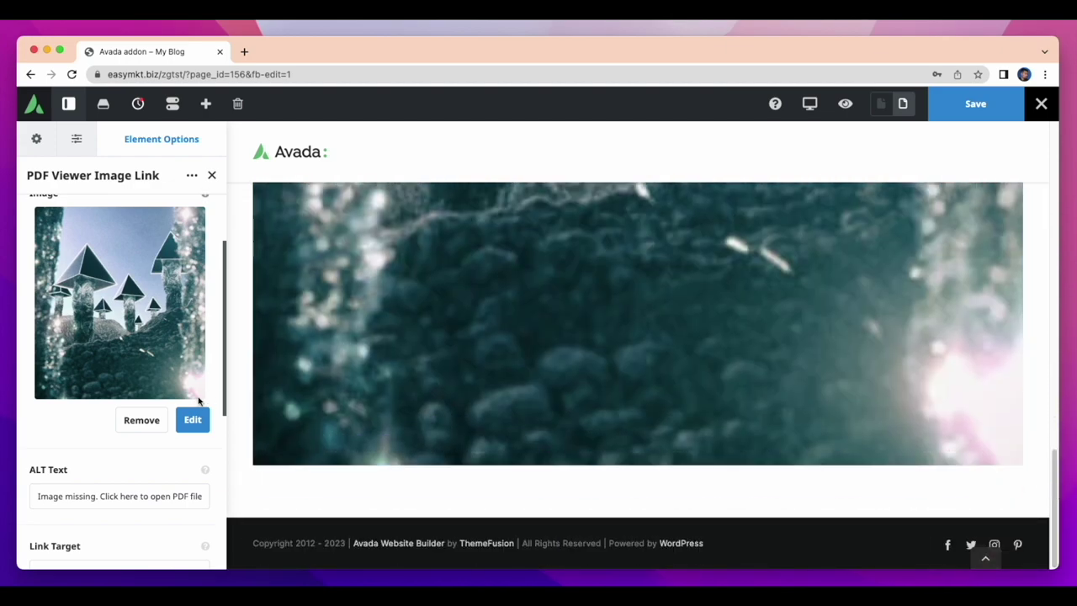
scroll(196, 404, down, 5)
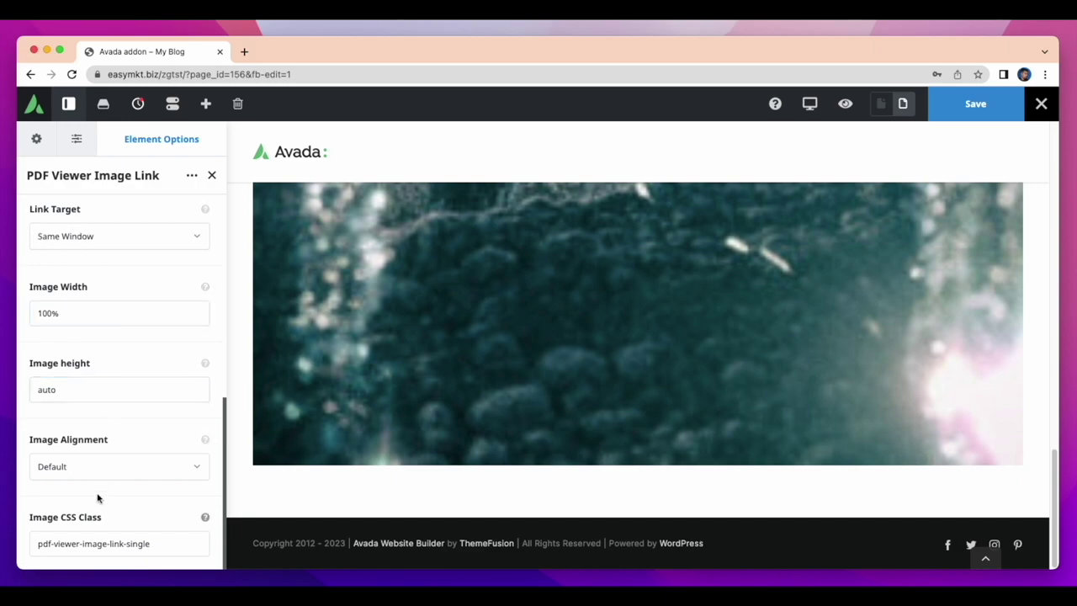
scroll(97, 498, up, 5)
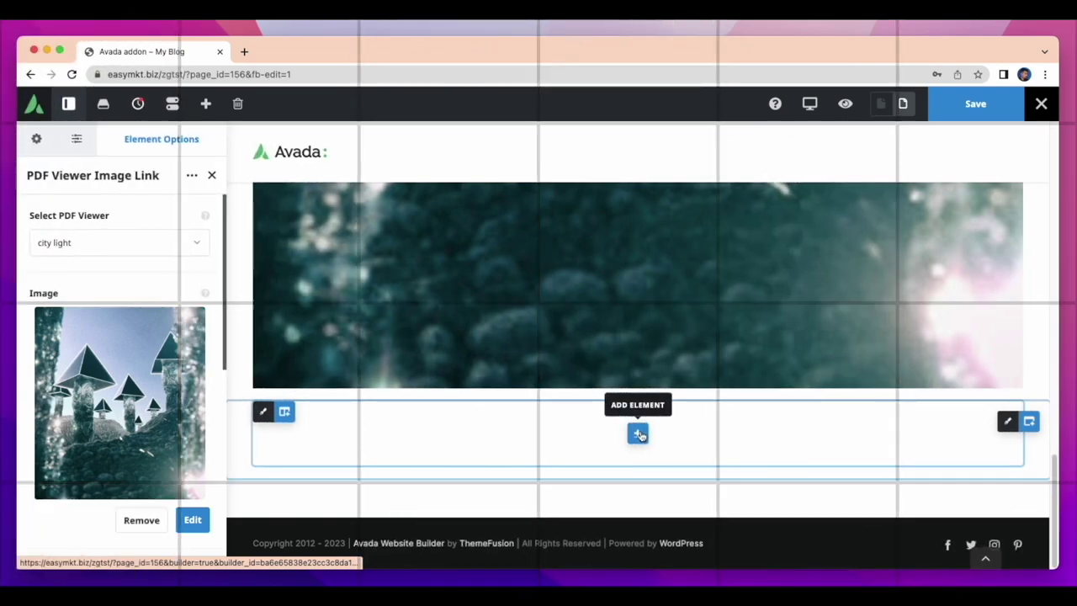
- Open Add Element in the empty column and filter the picker by 'pdf'
click(639, 433)
text(pdf)
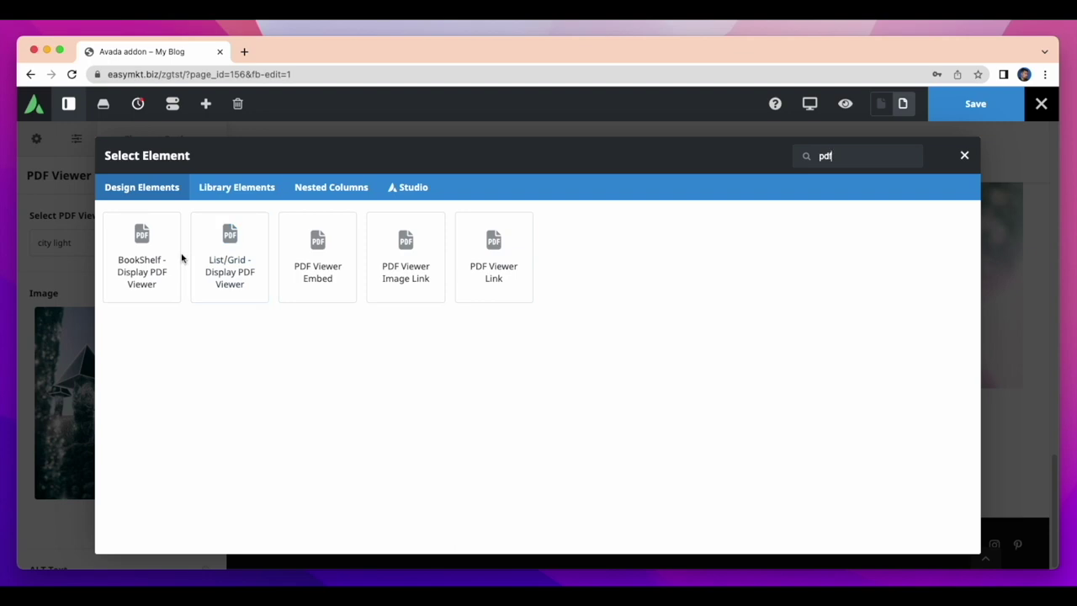
- Open the Display - PDF Viewer for WordPress Addon page from the ThemeNcode CodeCanyon portfolio, then launch its live preview
click(243, 55)
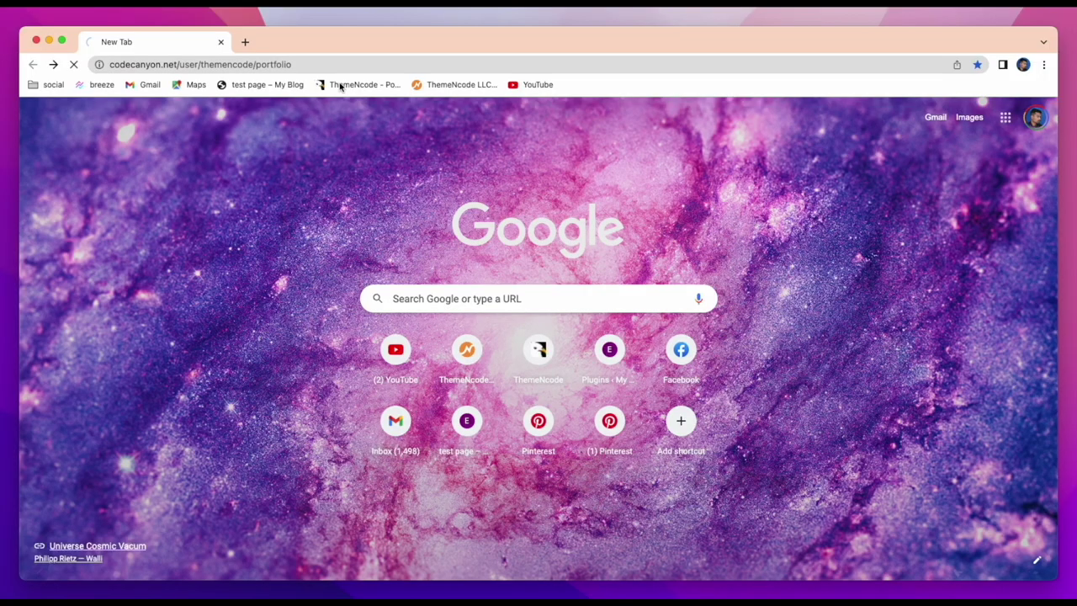
click(339, 81)
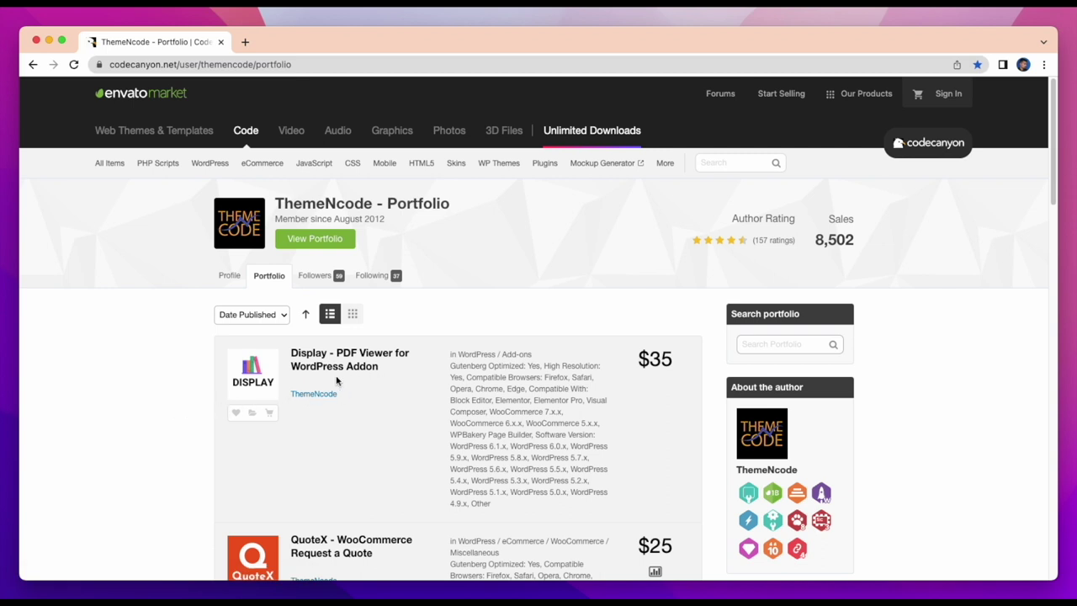
click(358, 362)
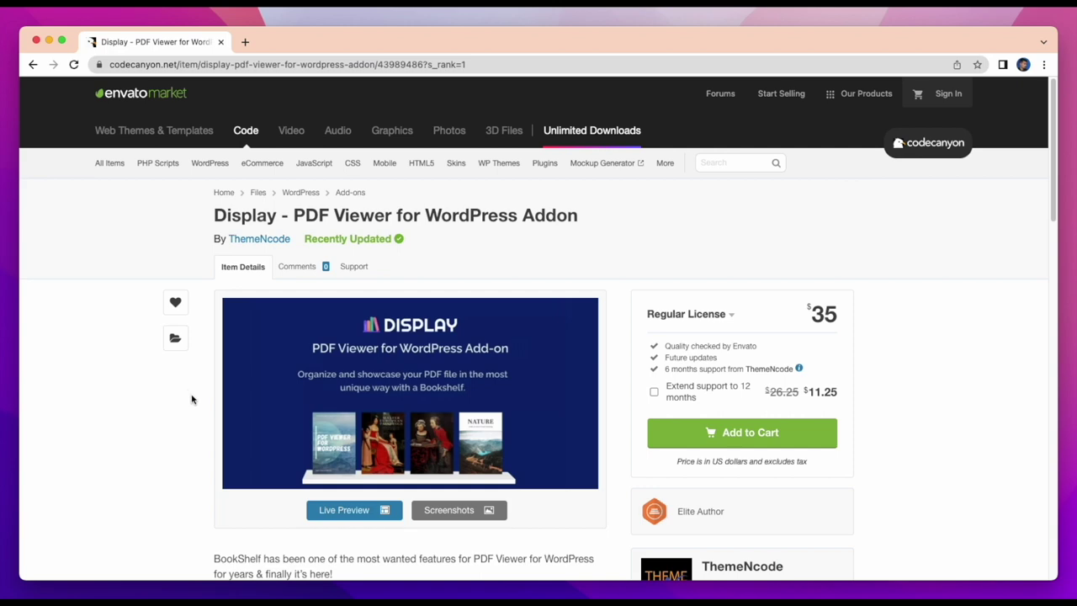
scroll(880, 375, down, 1)
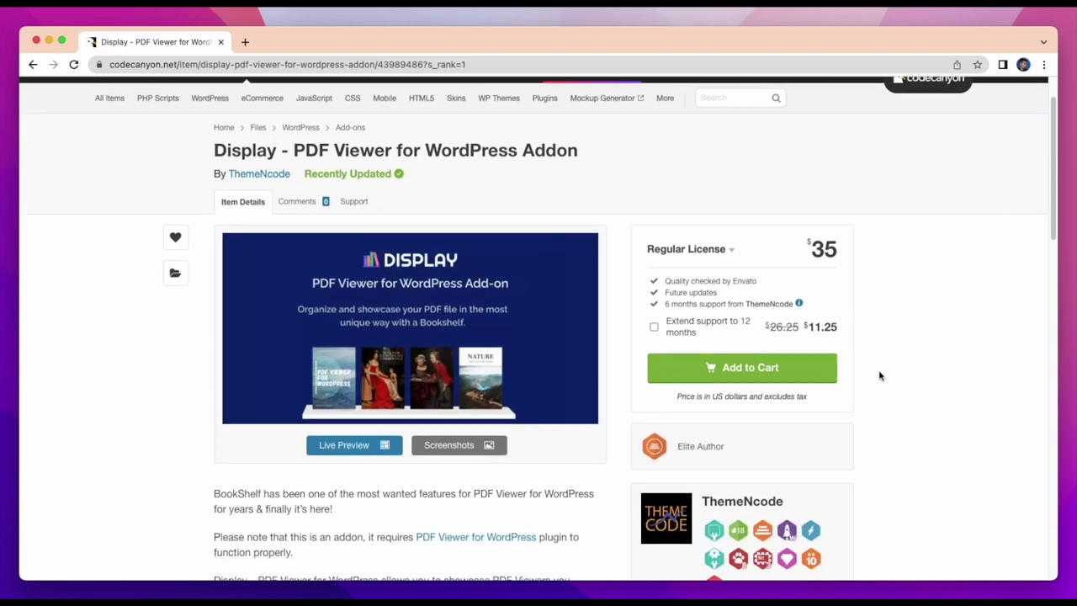
scroll(879, 377, down, 2)
scroll(879, 377, up, 3)
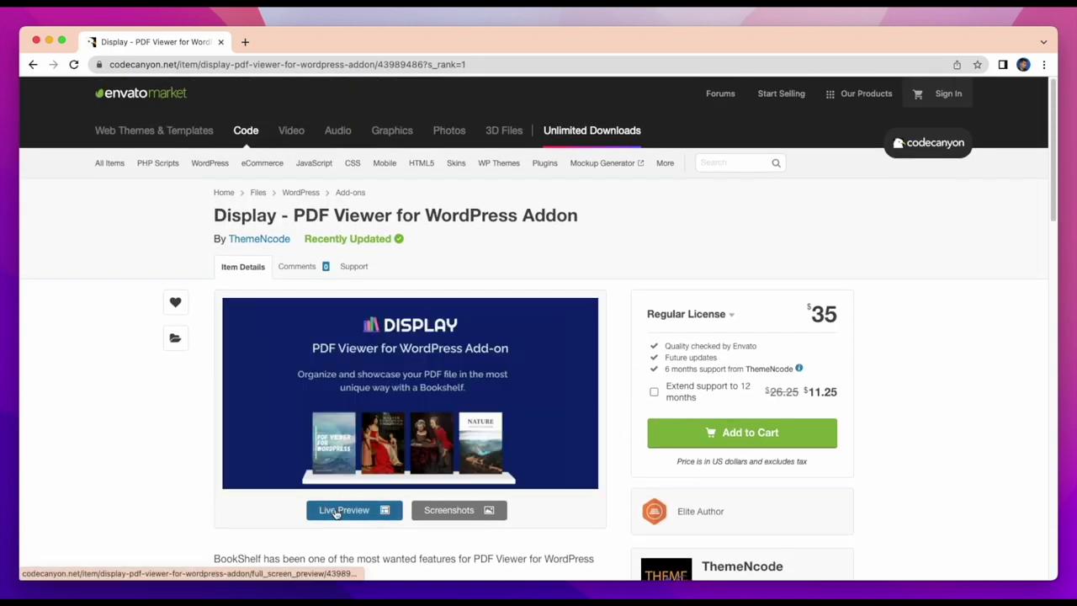
click(336, 510)
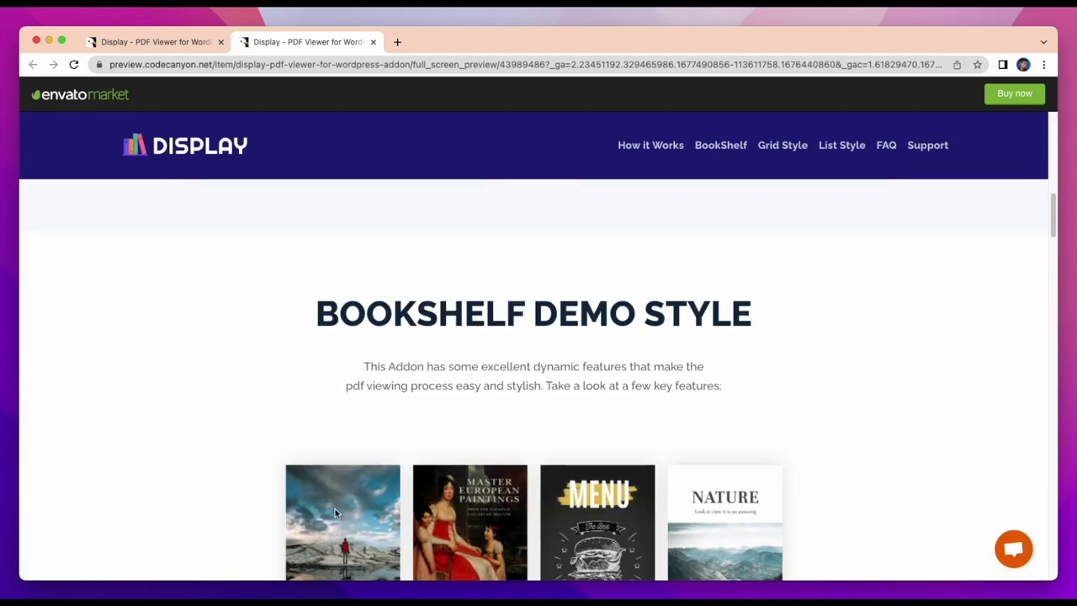
- Scroll through the live demo's BookShelf, Grid View and List View examples
scroll(335, 513, down, 2)
scroll(335, 513, down, 1)
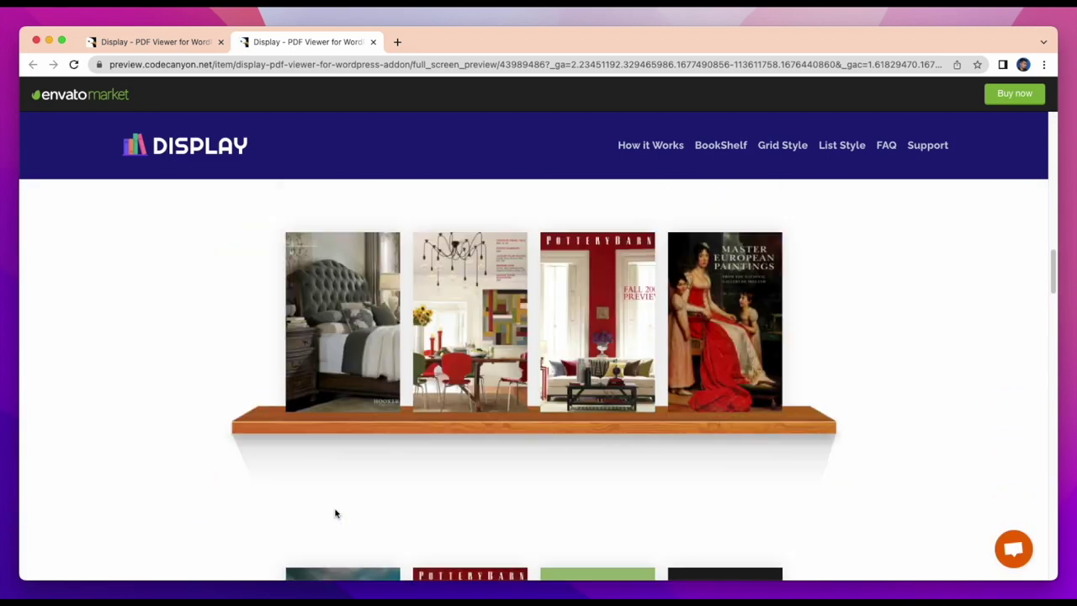
scroll(334, 513, down, 5)
scroll(334, 514, down, 3)
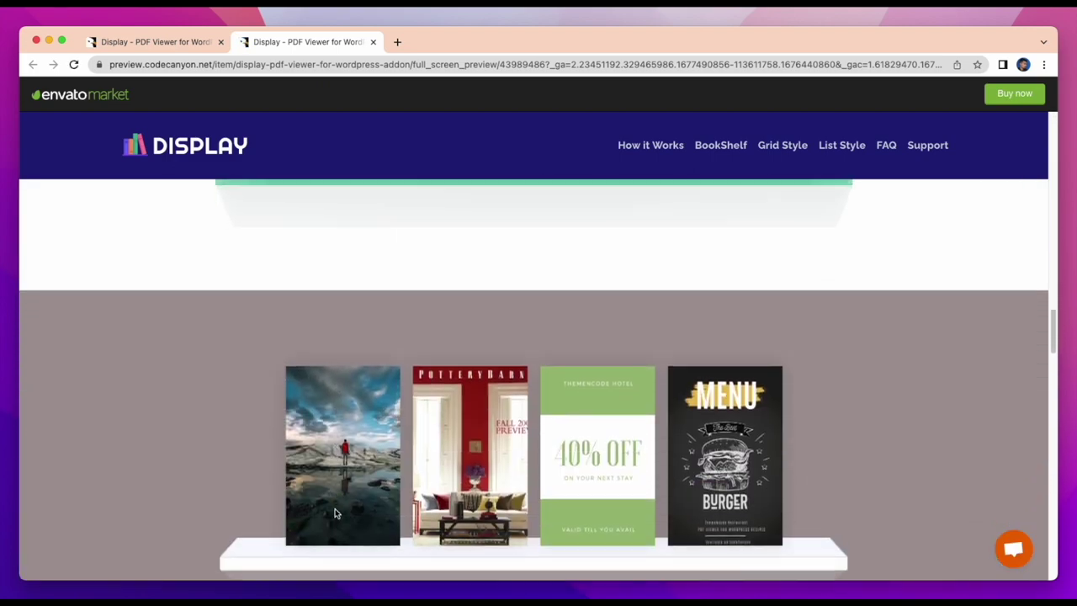
scroll(335, 513, down, 2)
scroll(335, 513, down, 5)
scroll(335, 513, down, 1)
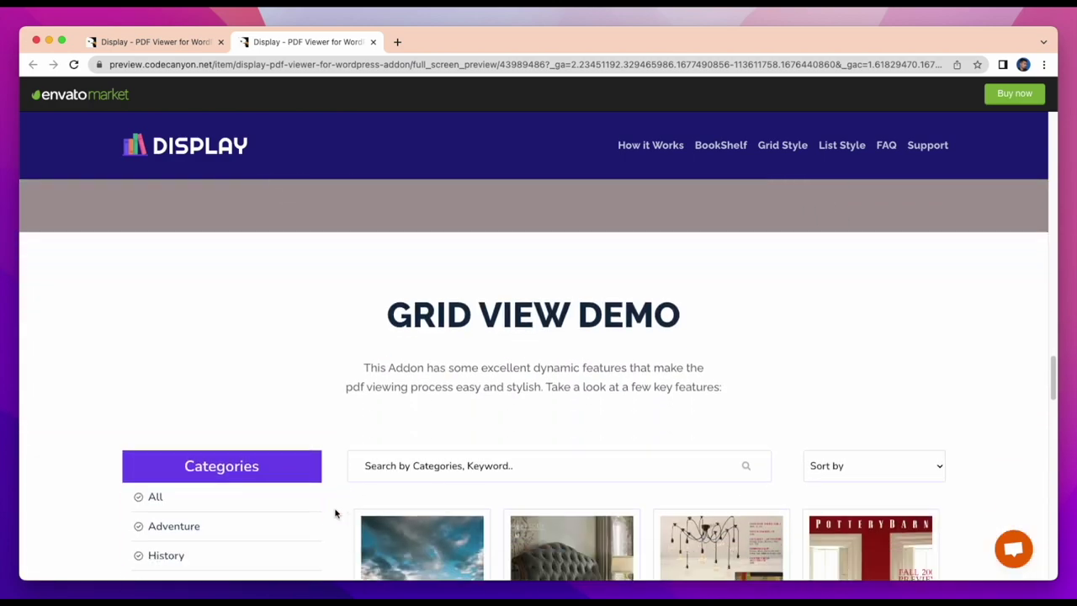
scroll(335, 513, down, 3)
scroll(334, 513, down, 2)
scroll(335, 513, down, 3)
scroll(334, 513, down, 2)
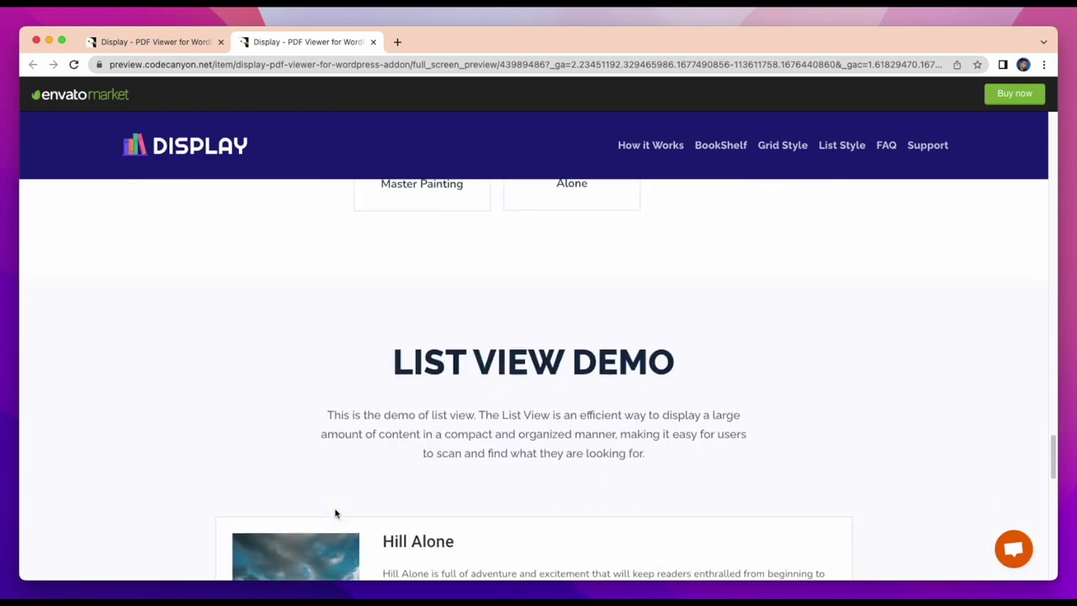
scroll(335, 513, down, 2)
scroll(335, 513, down, 4)
scroll(335, 513, down, 3)
scroll(335, 513, down, 1)
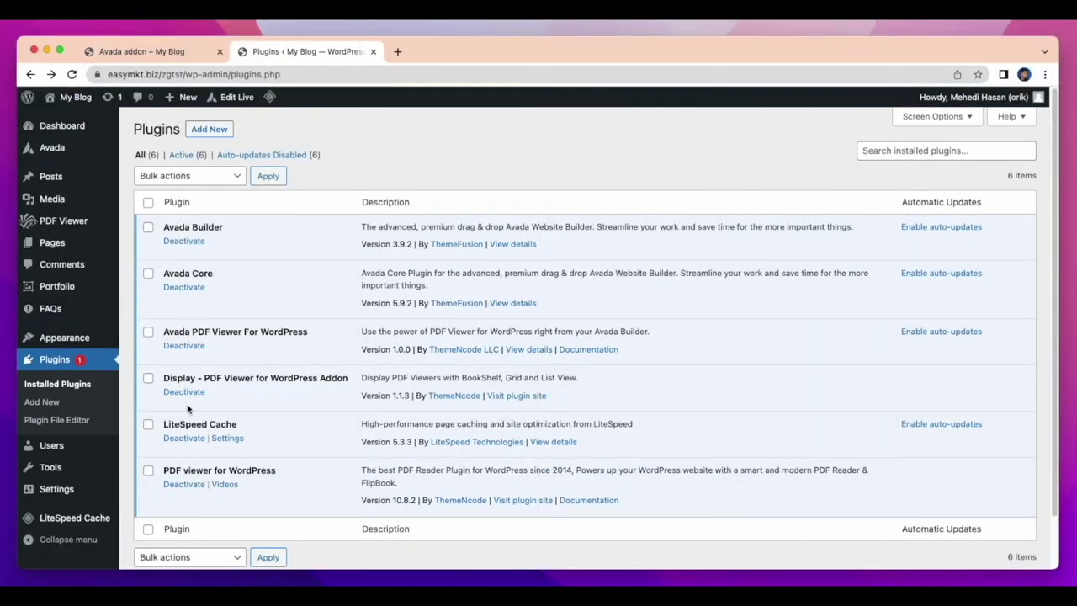
- Close the Plugins tab and insert a BookShelf - Display PDF Viewer element
click(149, 54)
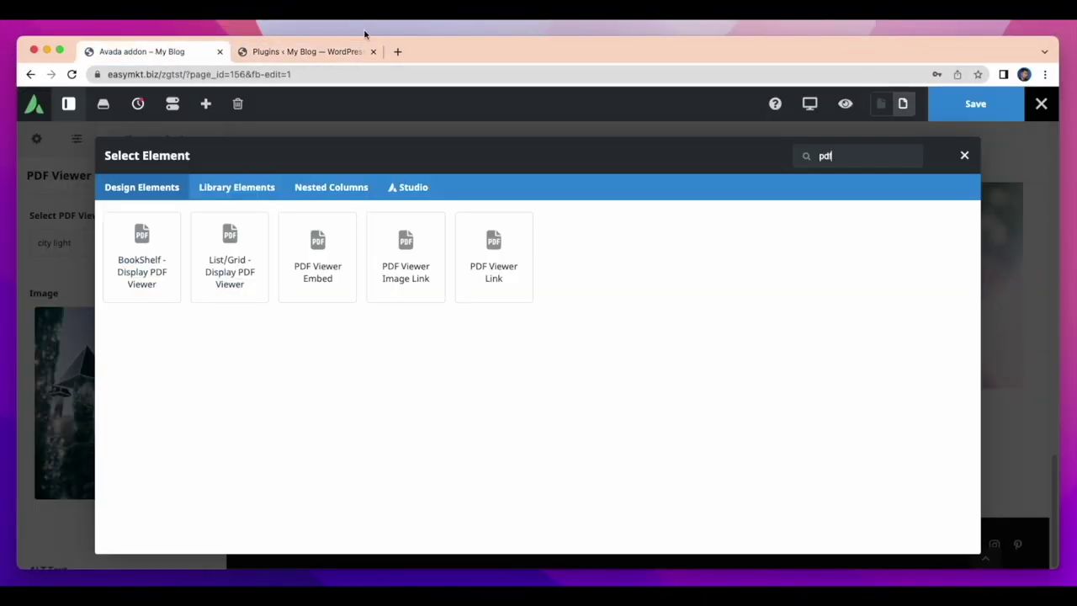
click(372, 51)
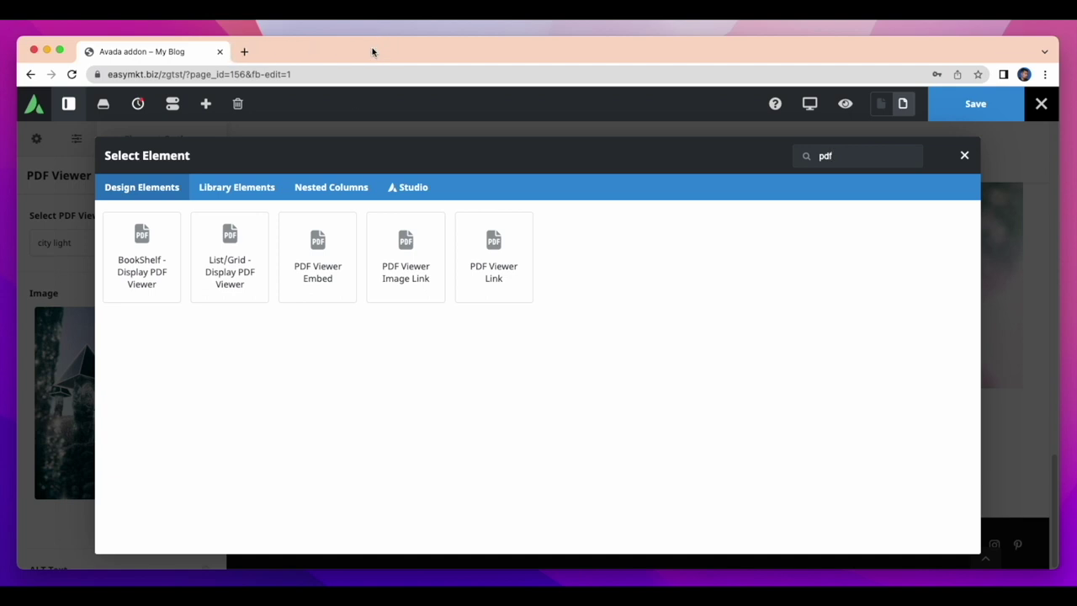
click(173, 242)
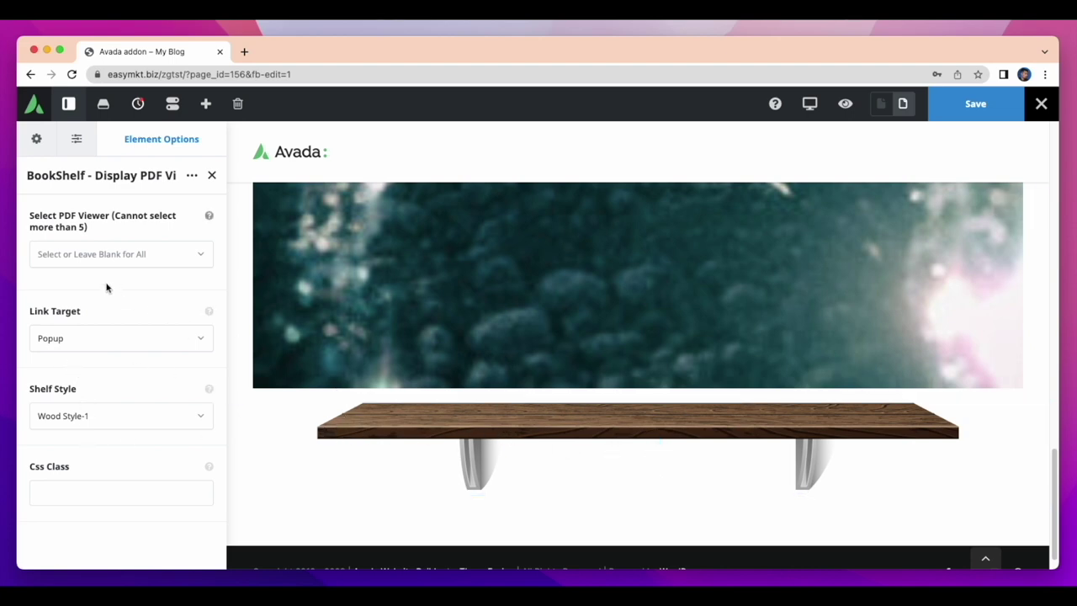
- Shelve the city light, animal, nature, country and Hill Alone PDFs, then begin a new container
click(129, 254)
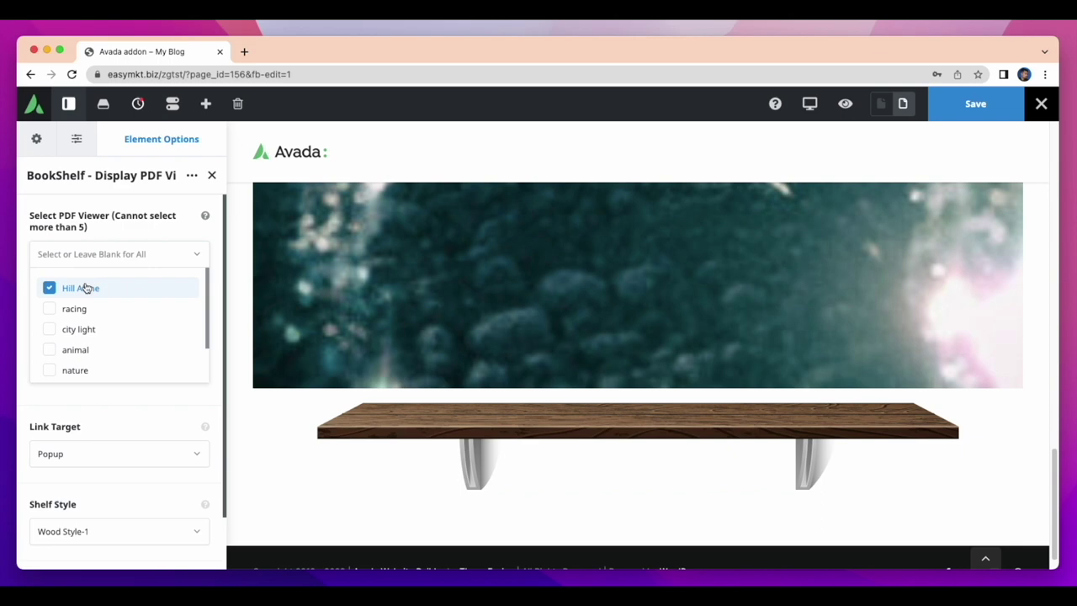
click(78, 330)
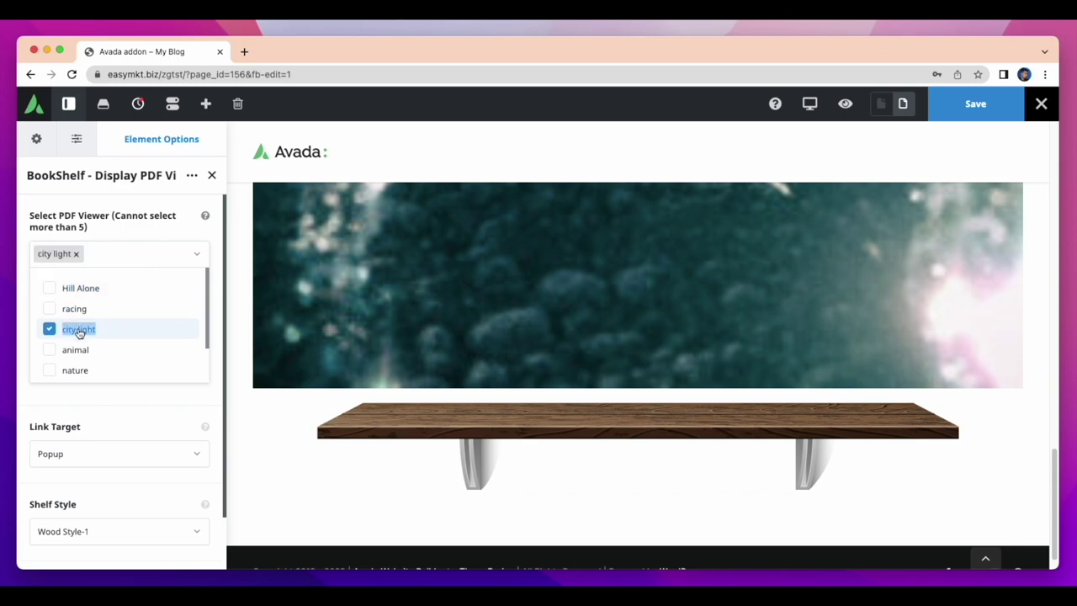
click(82, 350)
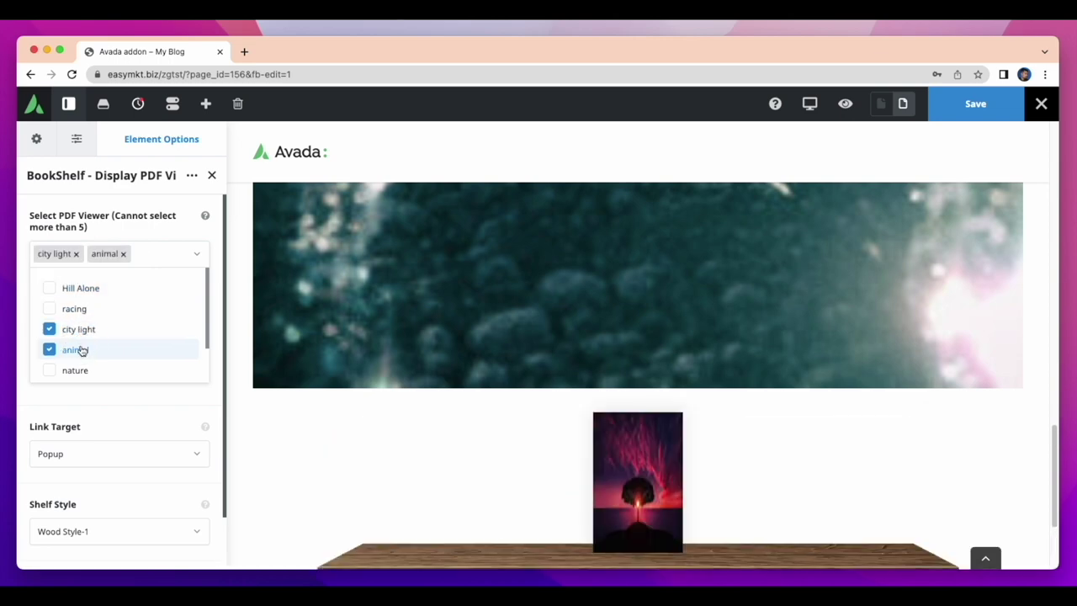
click(74, 370)
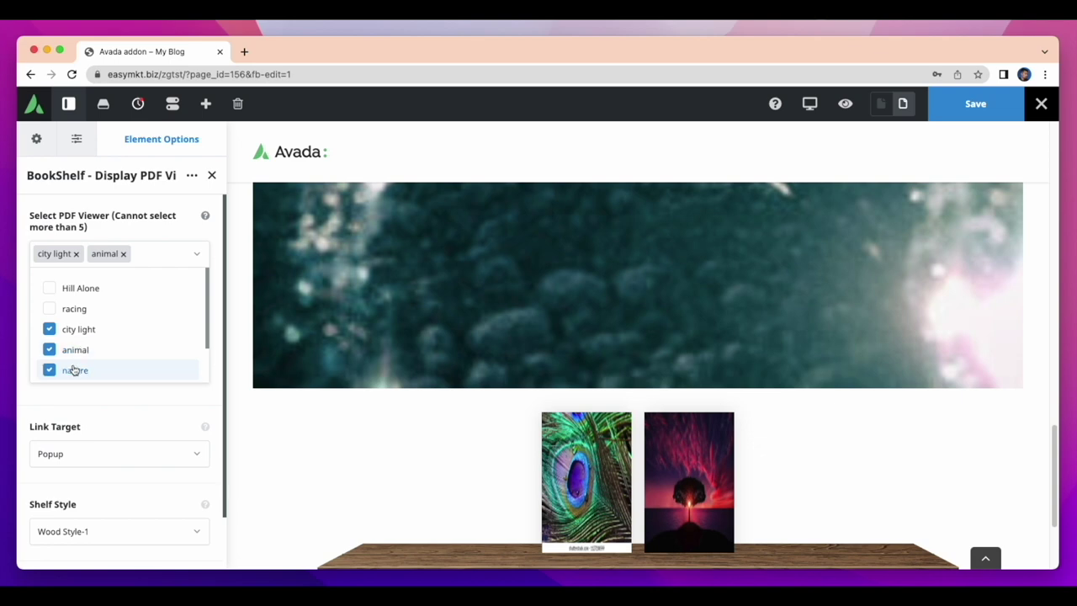
scroll(74, 370, down, 1)
click(74, 368)
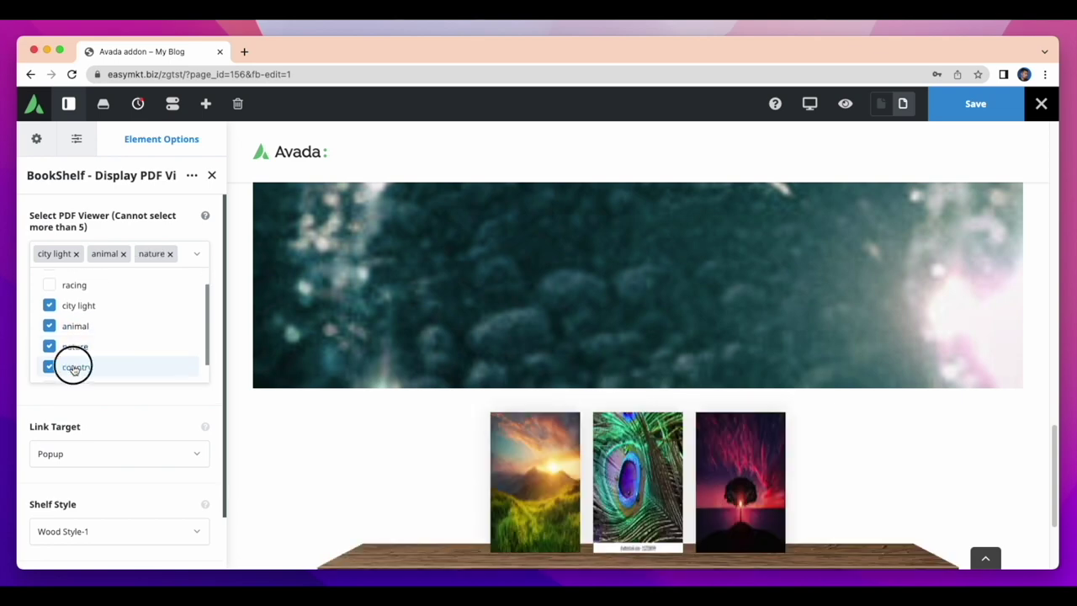
scroll(74, 367, down, 1)
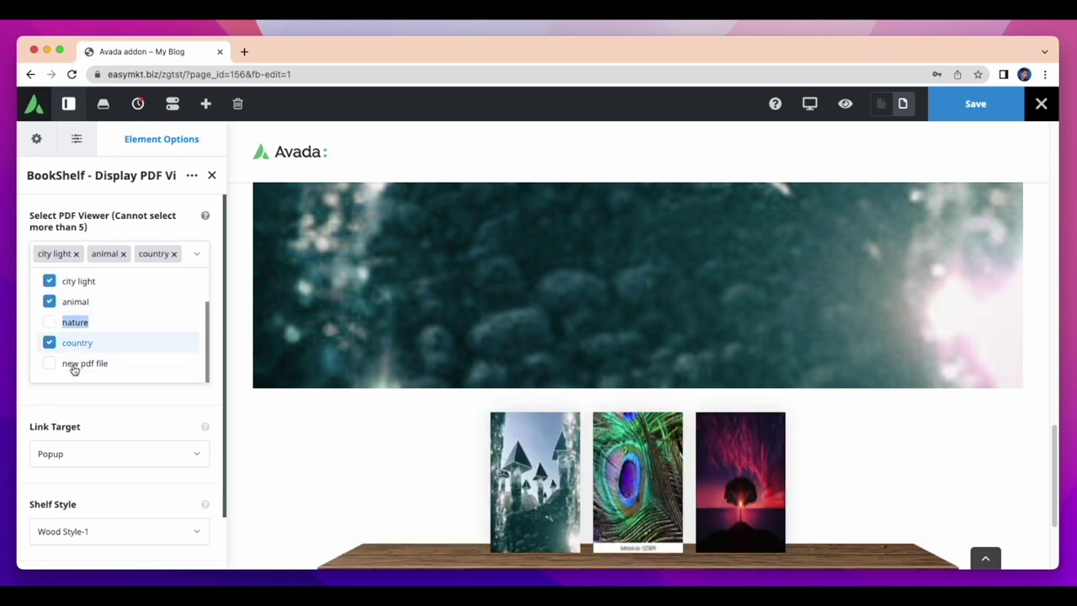
click(49, 321)
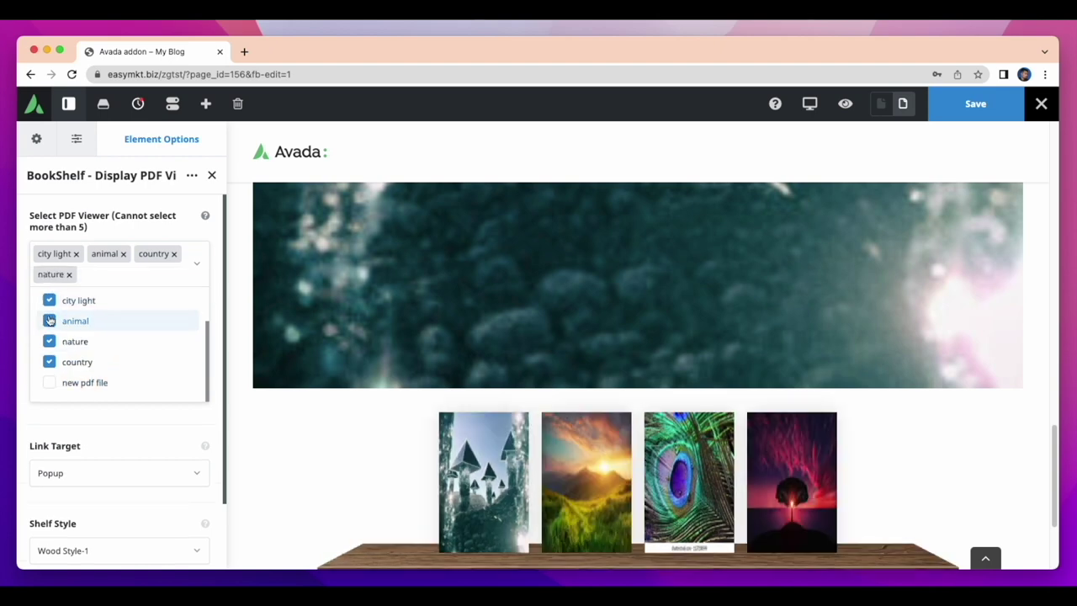
scroll(61, 337, up, 2)
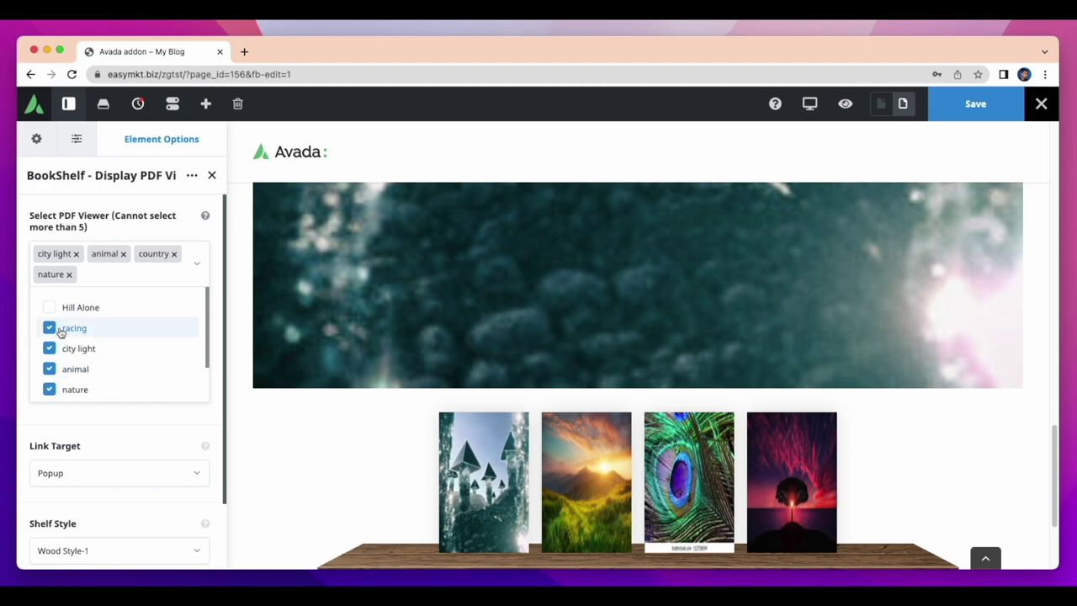
click(59, 309)
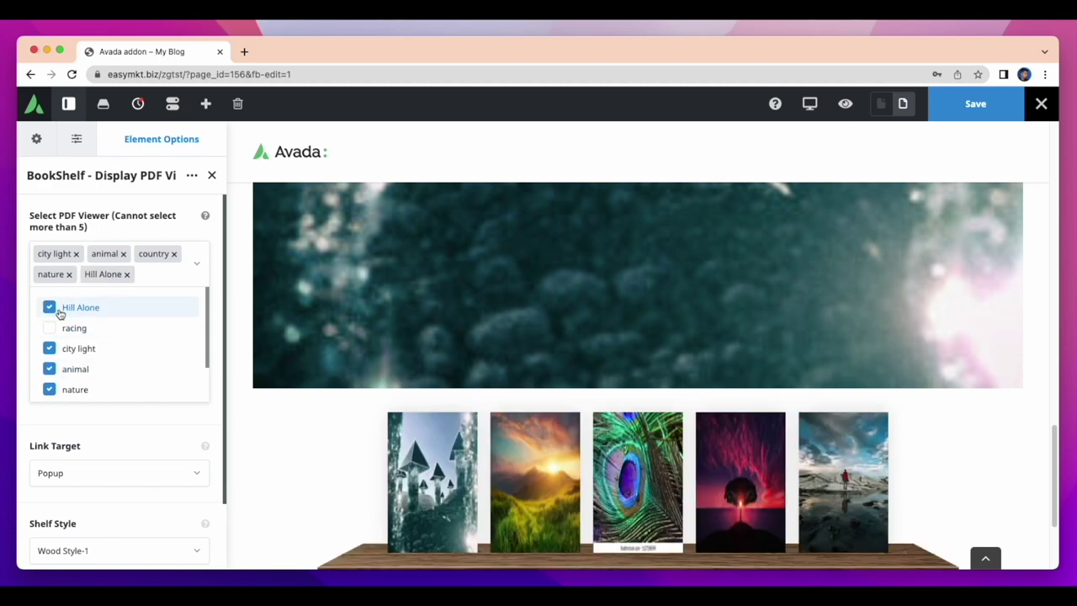
mouse_move(691, 482)
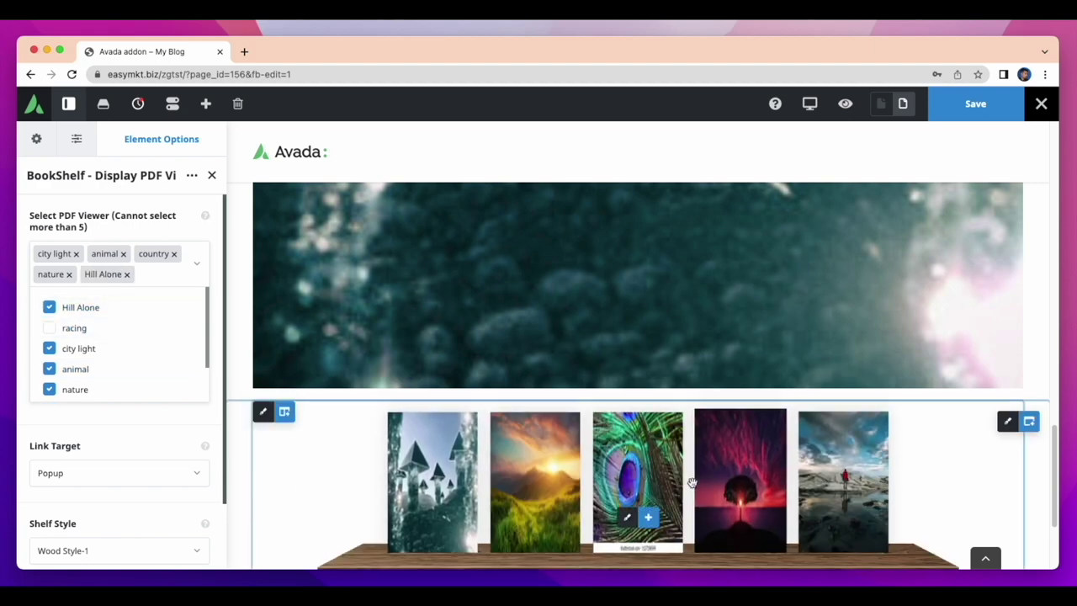
drag(1053, 452, 1057, 489)
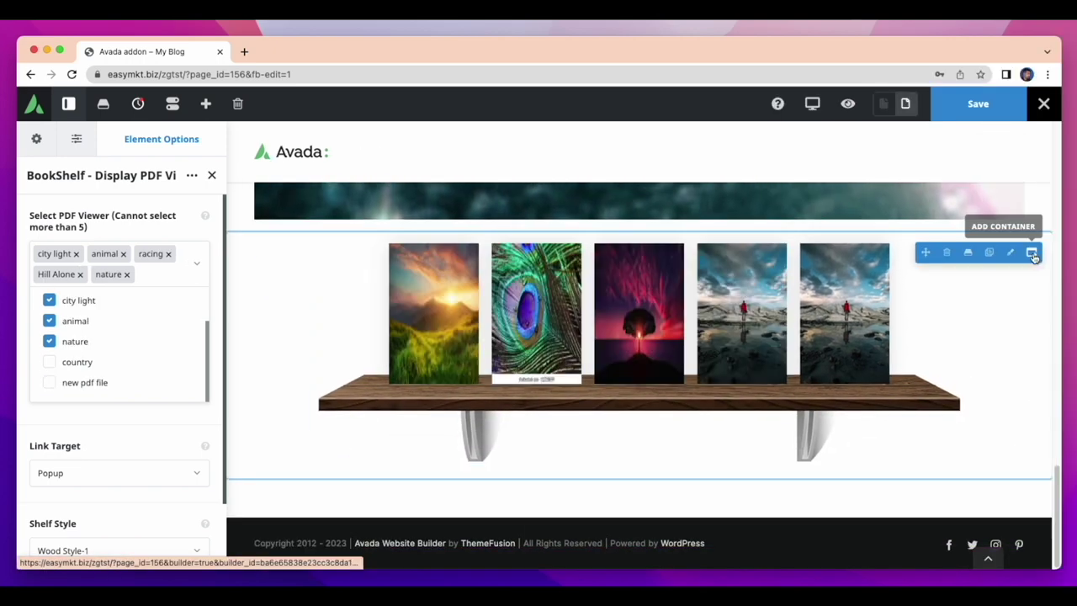
click(1032, 252)
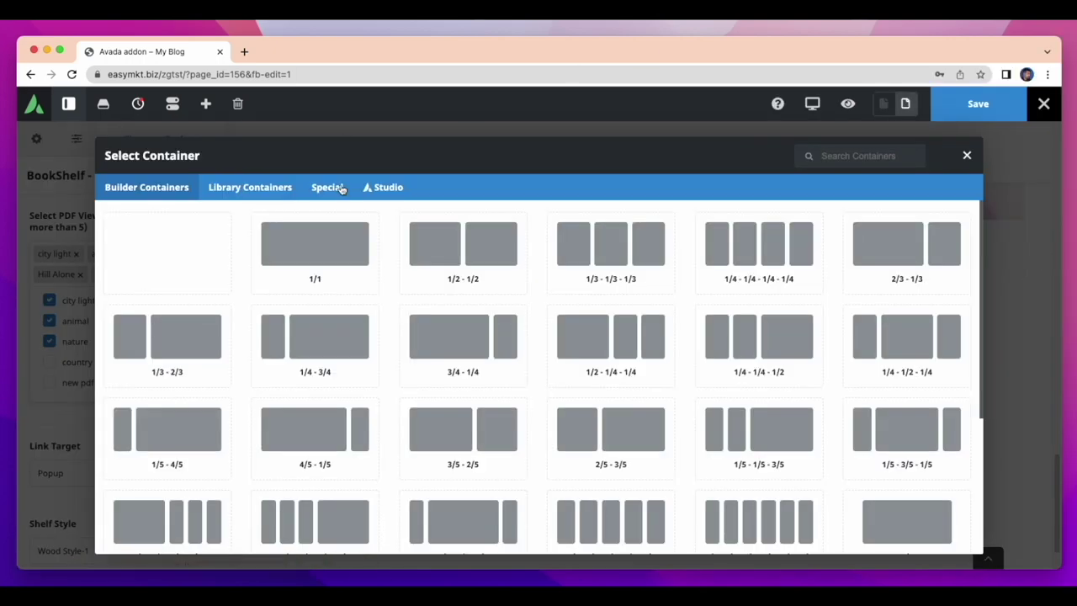
- Add a 1/1 container below the bookshelf holding a List/Grid - Display PDF Viewer element
click(347, 235)
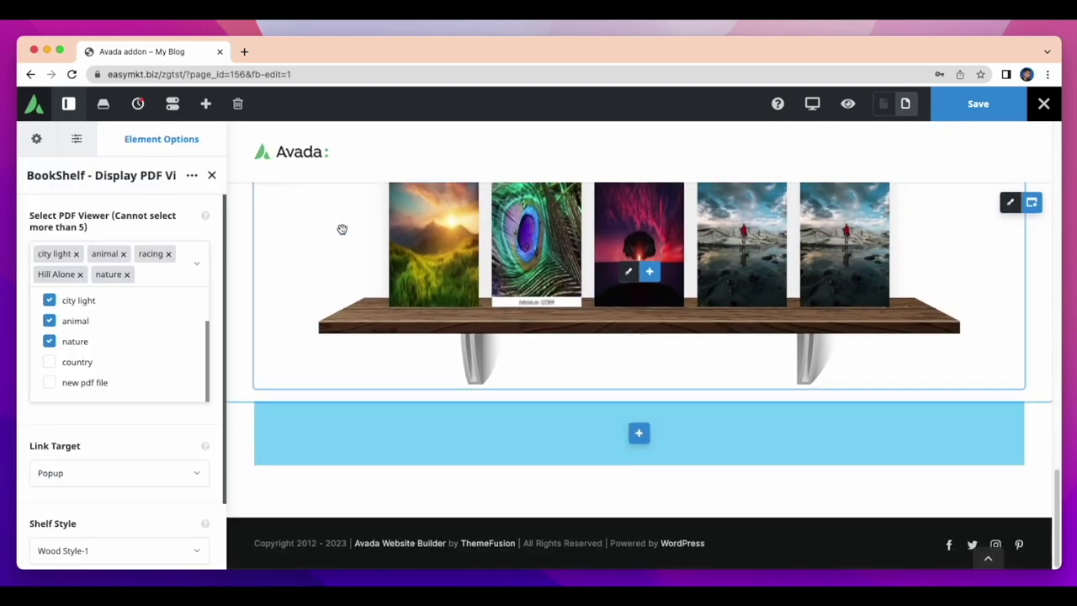
click(639, 434)
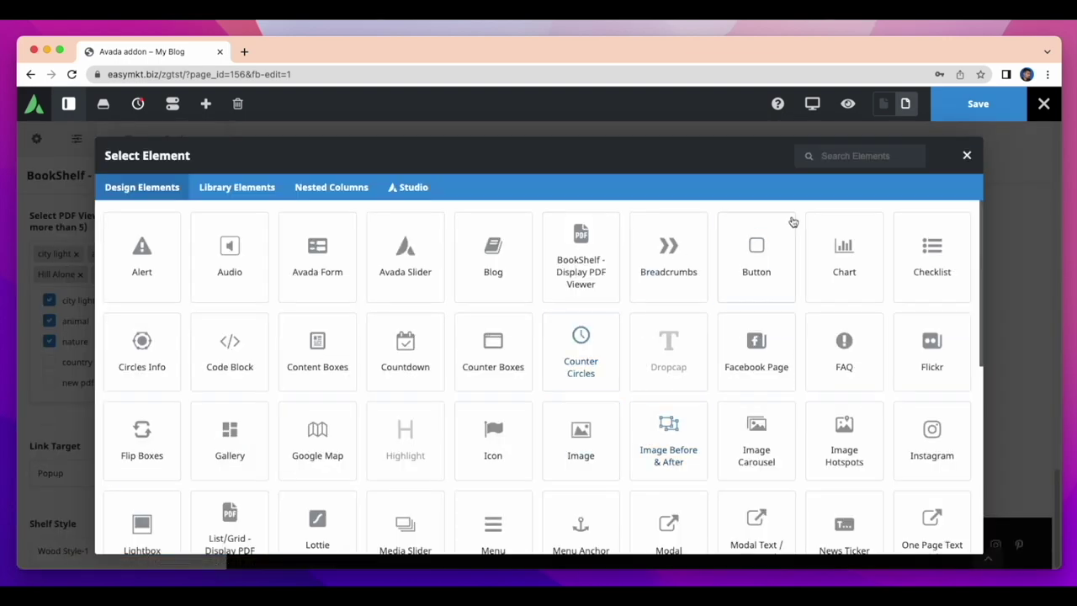
click(848, 156)
text(pdf)
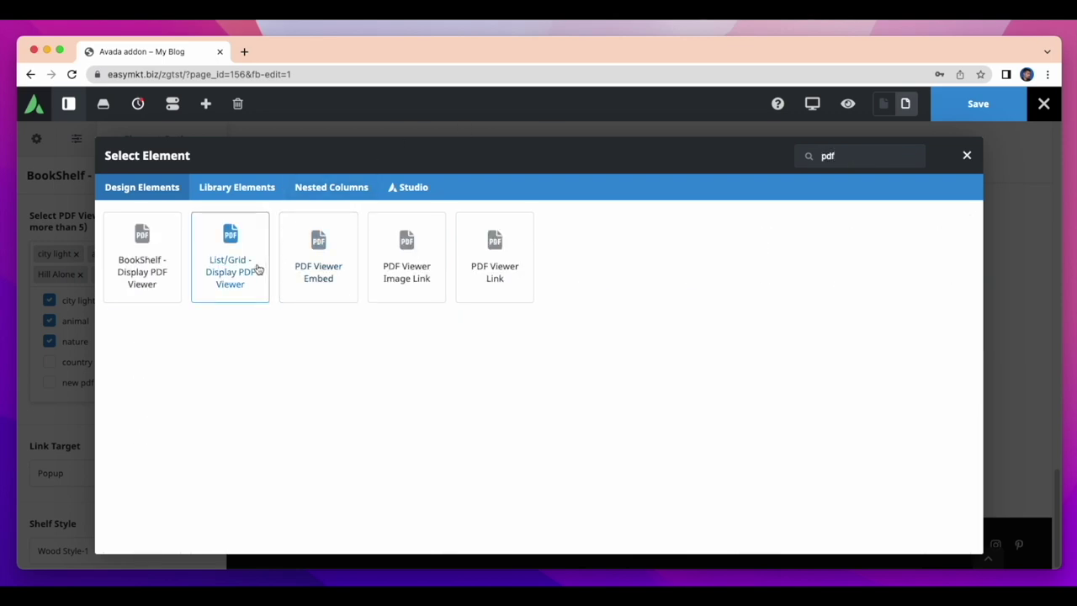
click(259, 267)
scroll(748, 356, down, 1)
scroll(748, 358, down, 3)
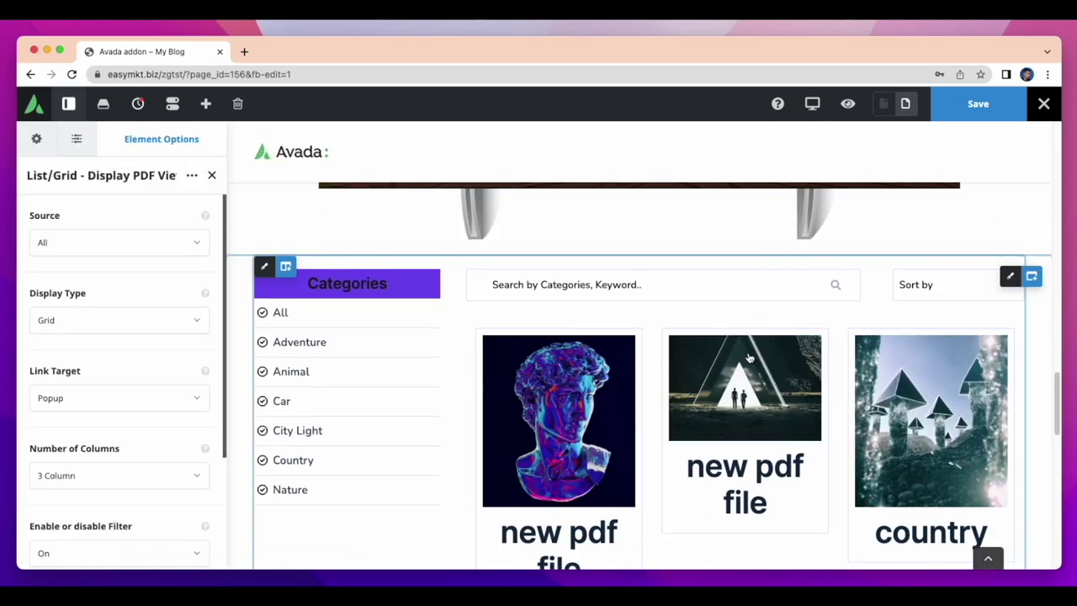
scroll(749, 358, down, 3)
scroll(746, 364, down, 2)
scroll(742, 370, down, 3)
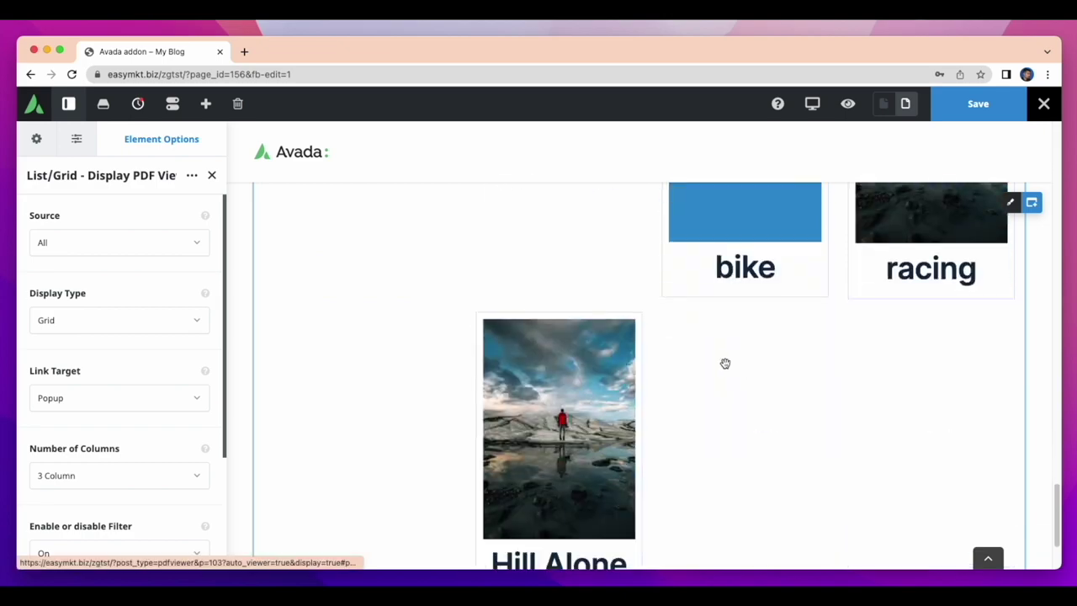
scroll(714, 383, down, 2)
scroll(613, 420, up, 3)
scroll(656, 385, up, 2)
scroll(499, 357, up, 3)
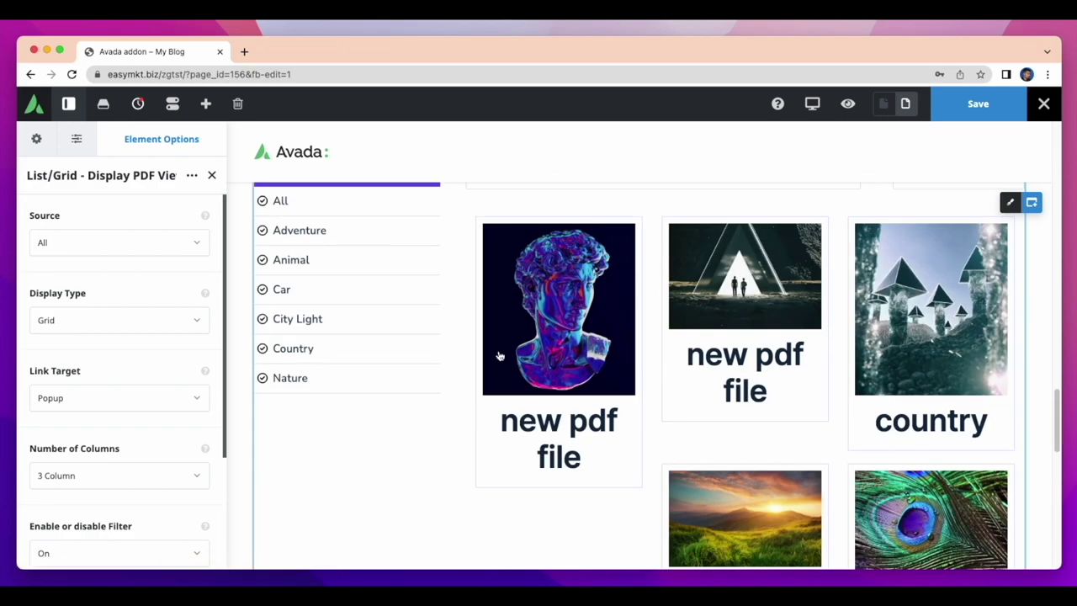
scroll(407, 303, up, 1)
scroll(406, 303, up, 2)
scroll(311, 334, up, 3)
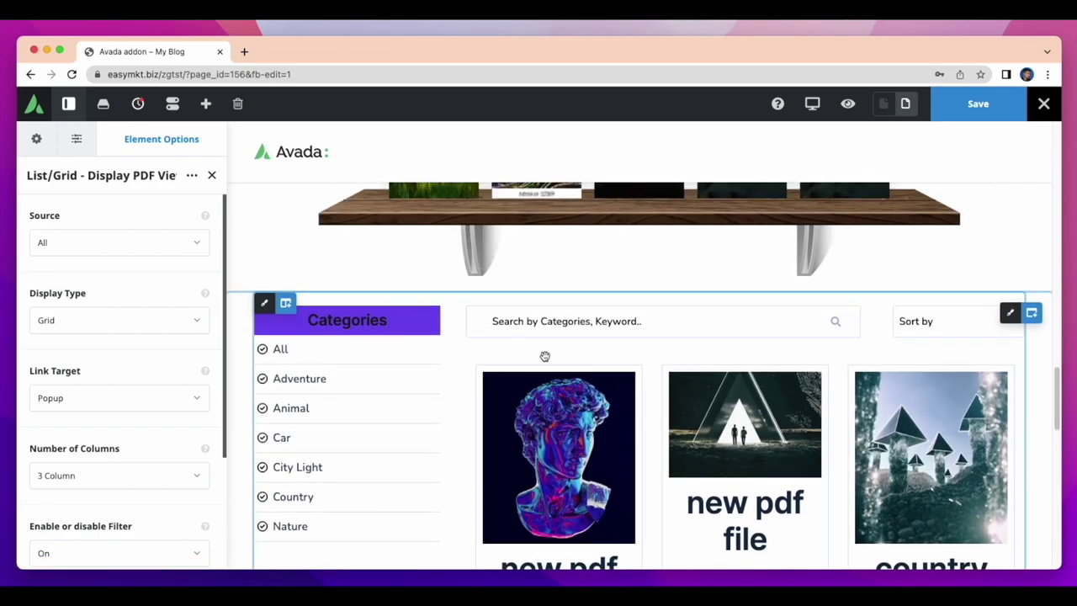
scroll(471, 349, down, 3)
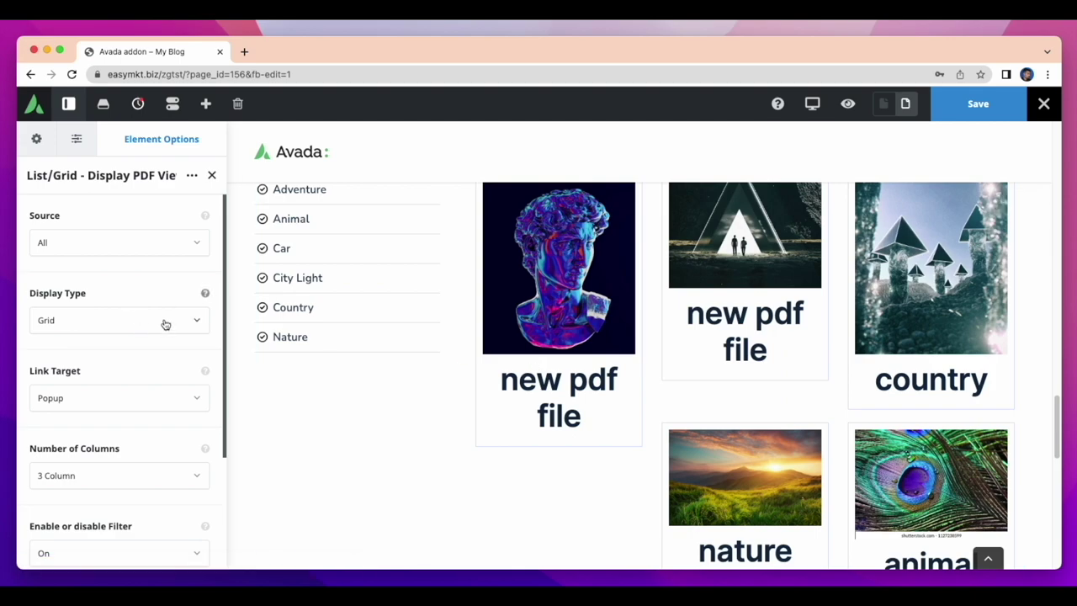